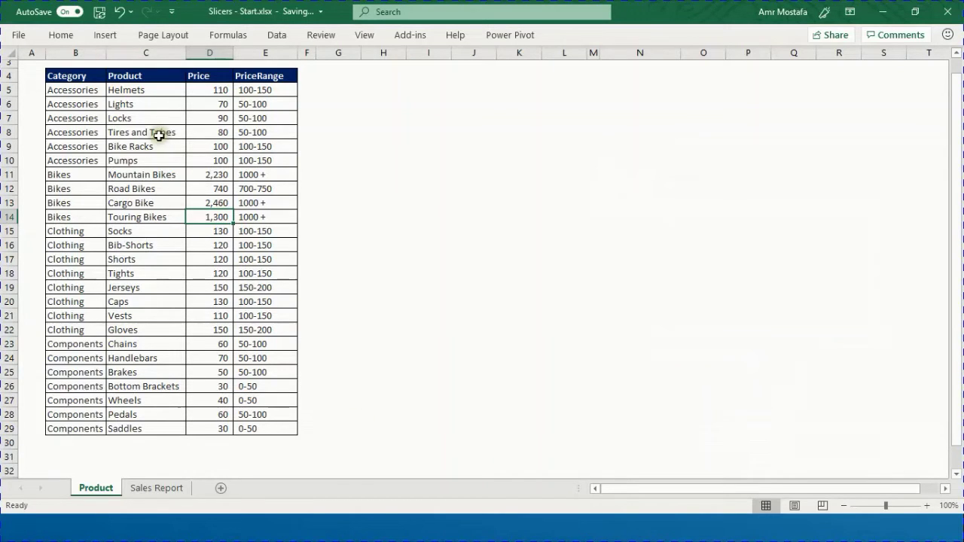
Select the product names, prices, price ranges and Accessories entries column by column.
left_click_drag(164, 88, 111, 425)
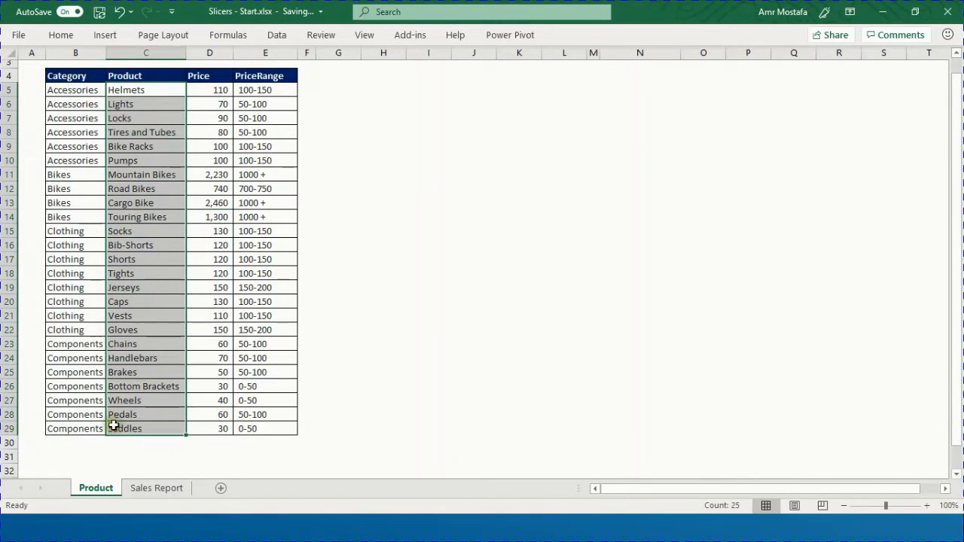
left_click_drag(207, 89, 203, 426)
left_click_drag(249, 89, 286, 430)
left_click_drag(80, 90, 80, 161)
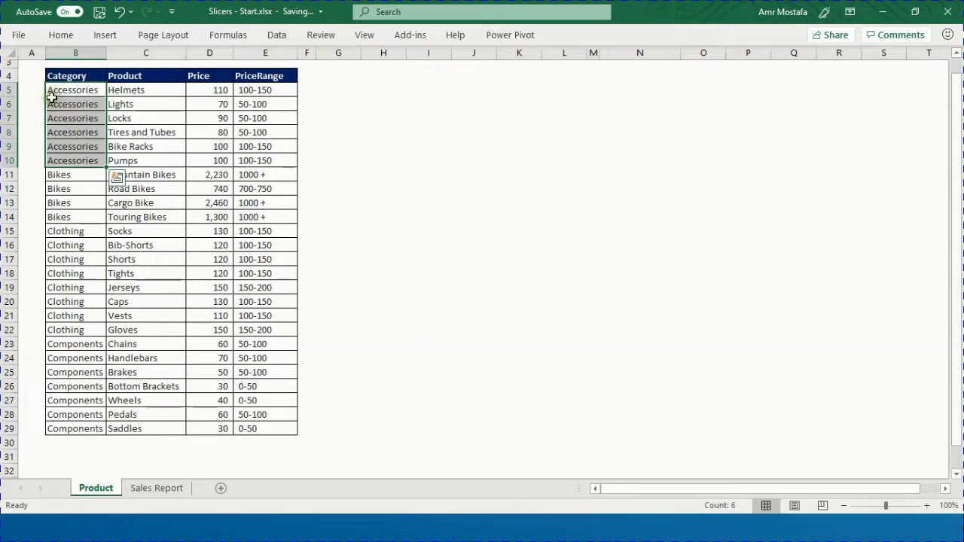
Add filter arrows to the header row B4:E4.
left_click(59, 77)
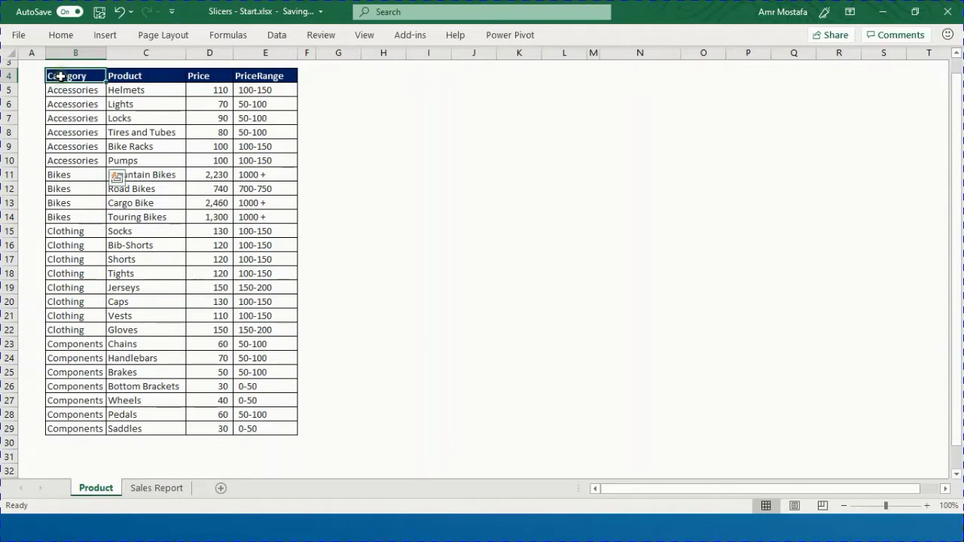
left_click_drag(59, 76, 262, 111)
left_click(269, 35)
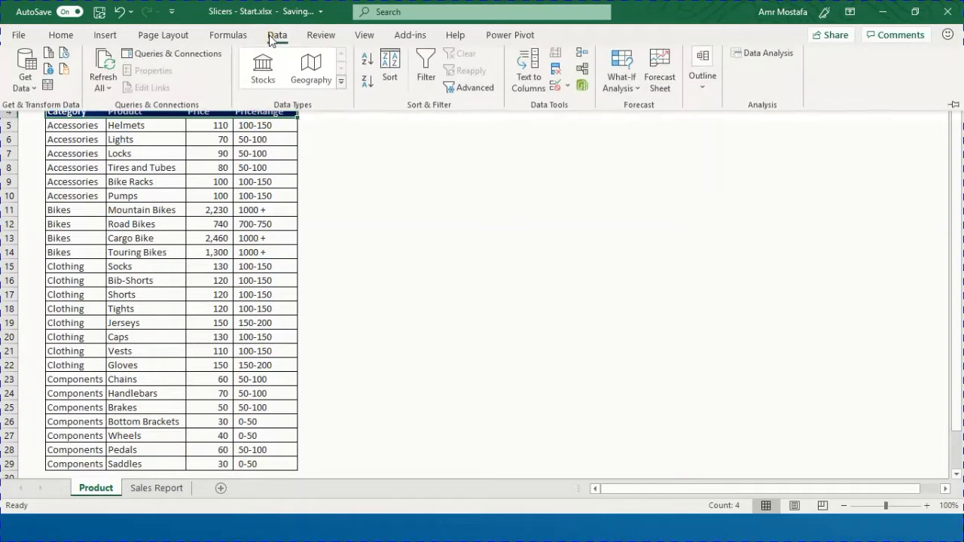
left_click(428, 74)
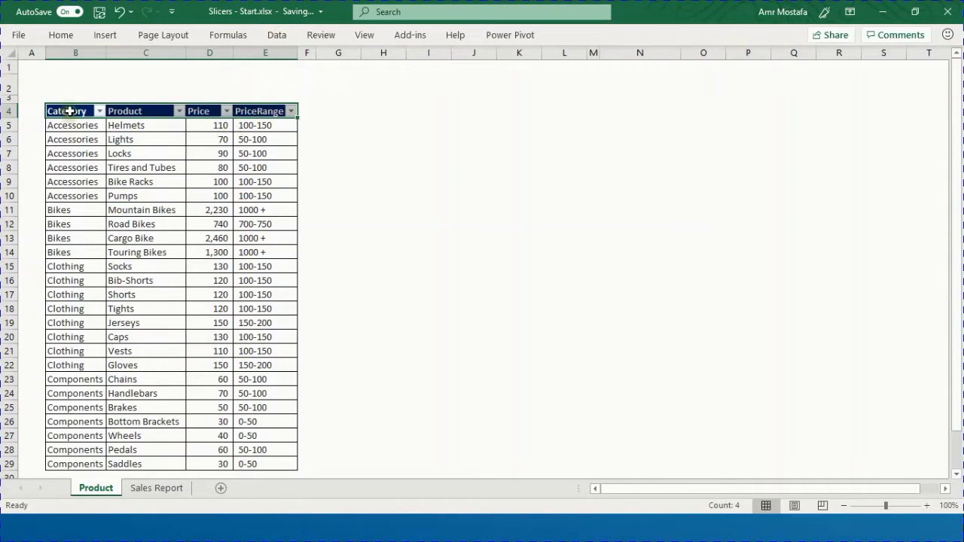
Filter Category to Accessories only, then clear the filter so all 25 rows show.
left_click(99, 114)
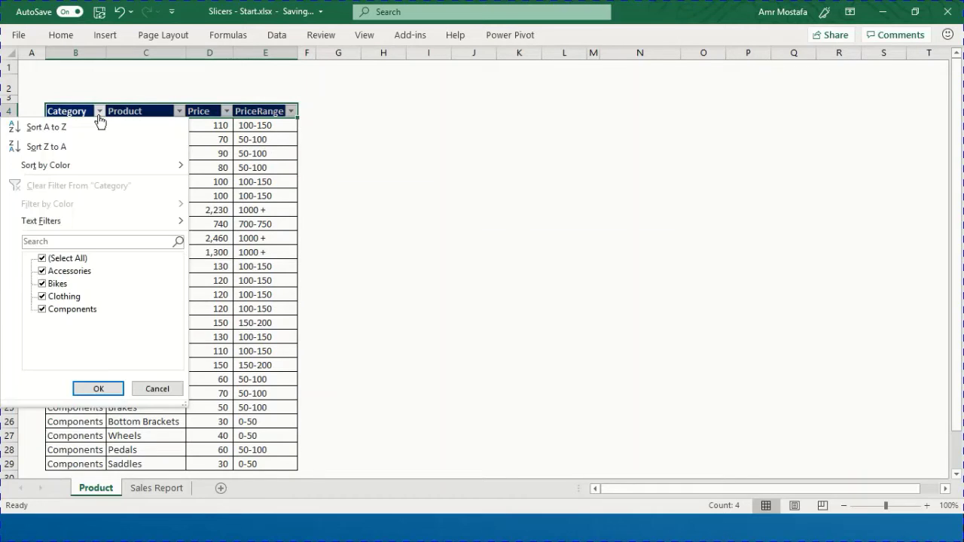
left_click(55, 260)
left_click(58, 271)
left_click(99, 389)
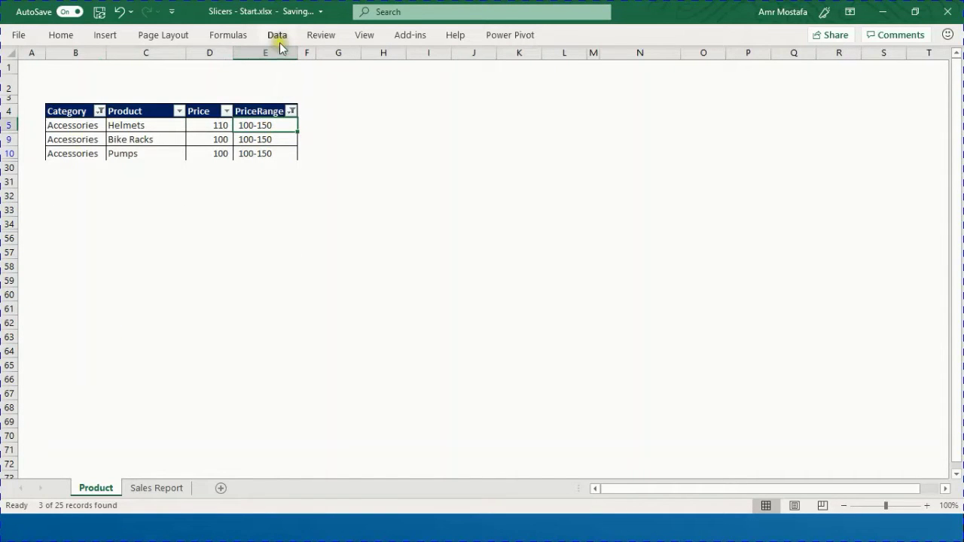
left_click(278, 35)
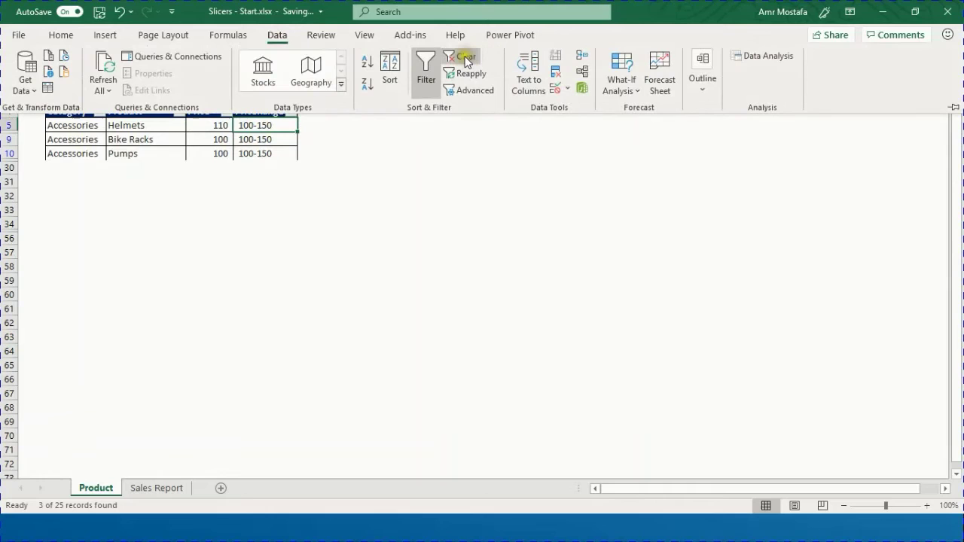
left_click(465, 59)
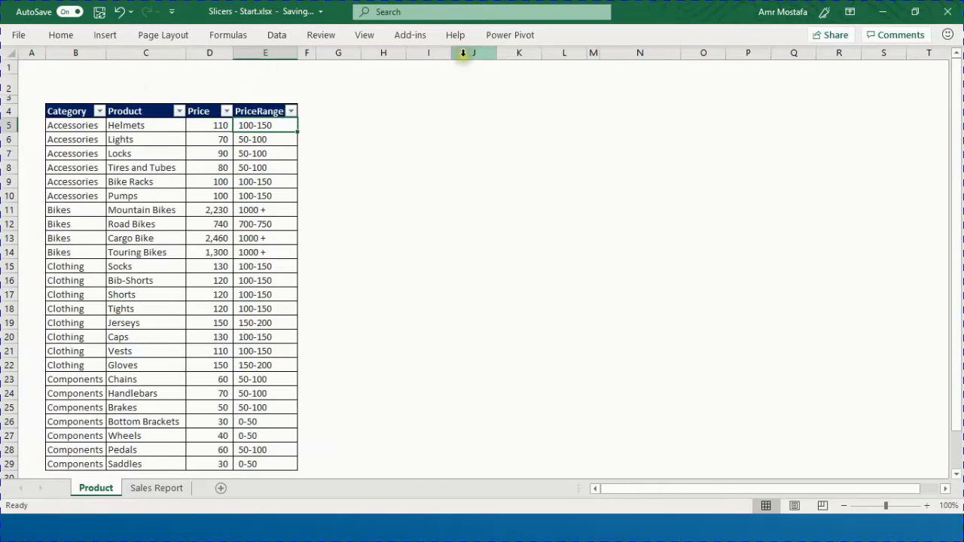
Pin the ribbon and convert the product list into a table with headers.
left_click(278, 35)
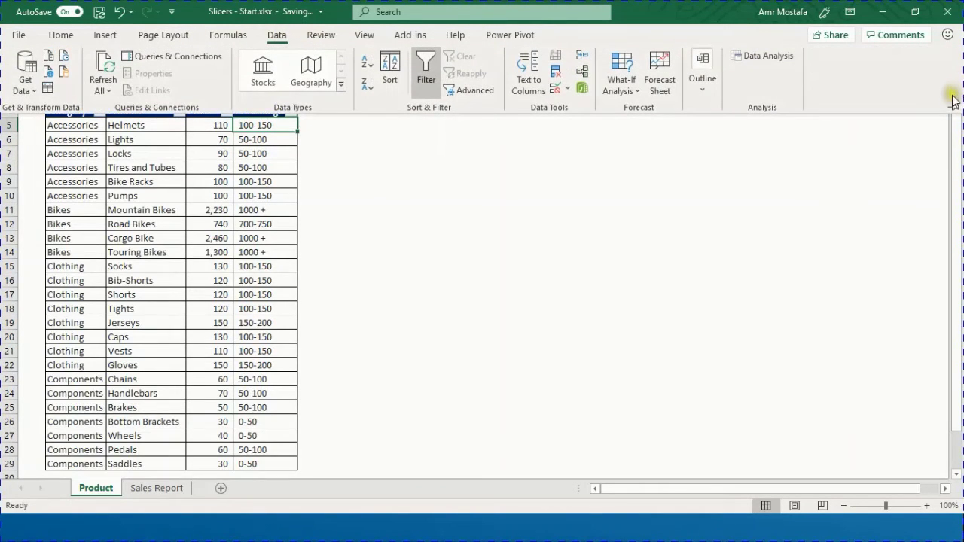
left_click(953, 107)
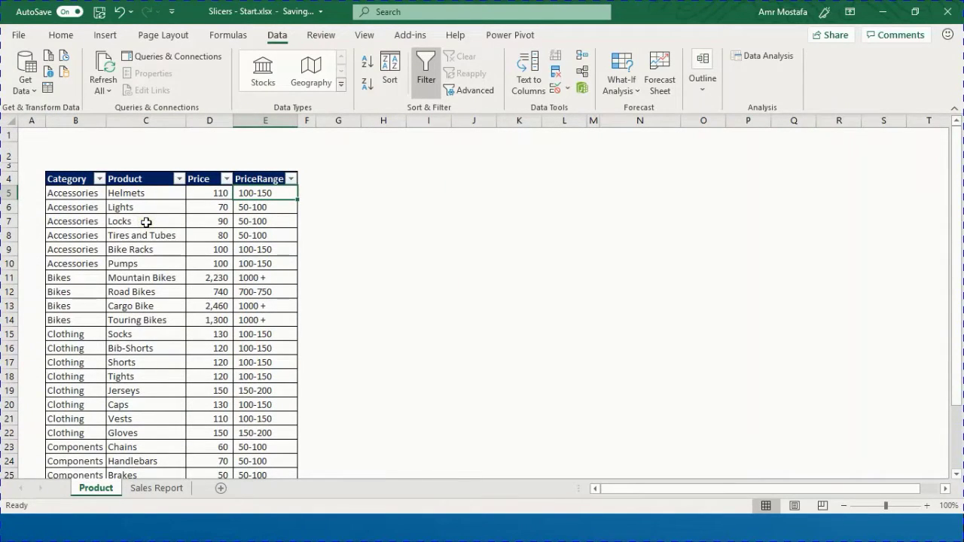
left_click(146, 222)
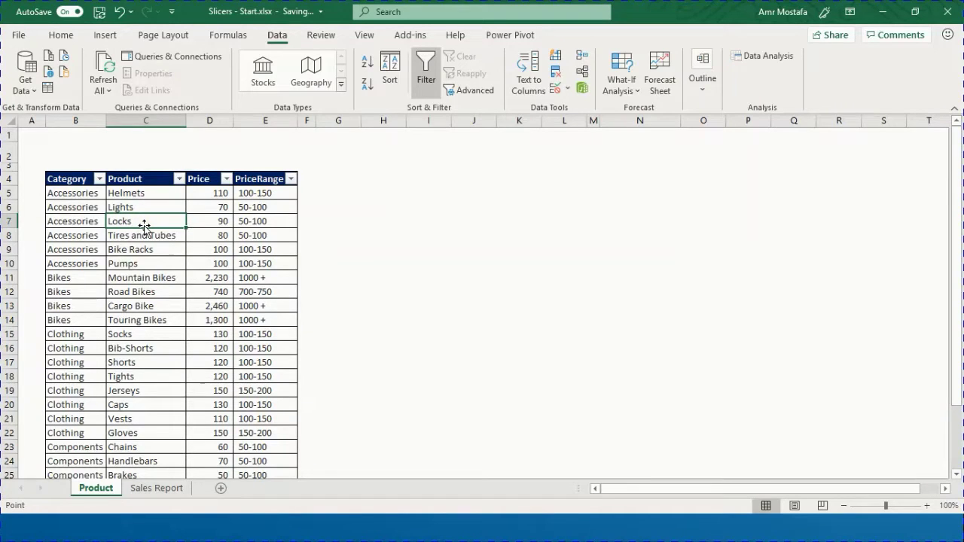
key("ctrl+t")
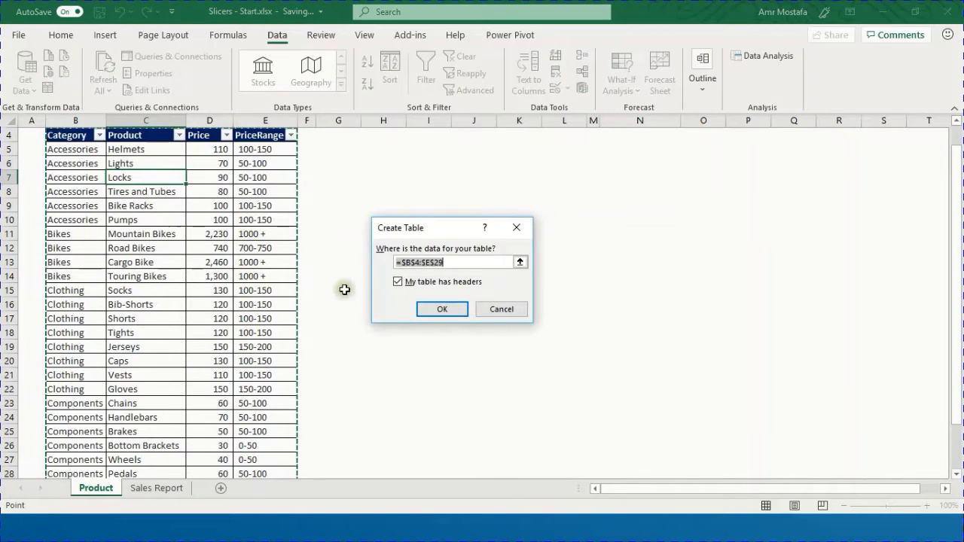
left_click(442, 314)
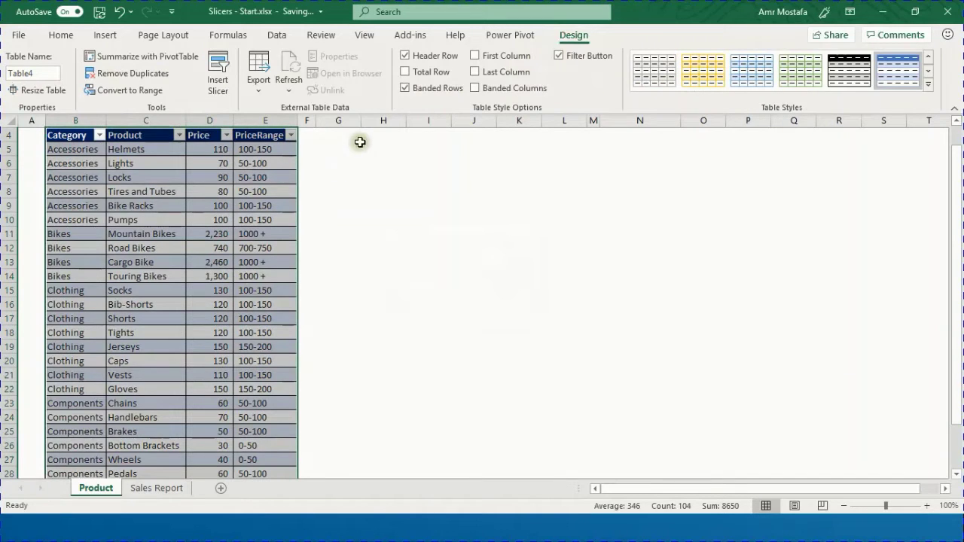
Turn off banded rows and rename the table to Product.
left_click(406, 87)
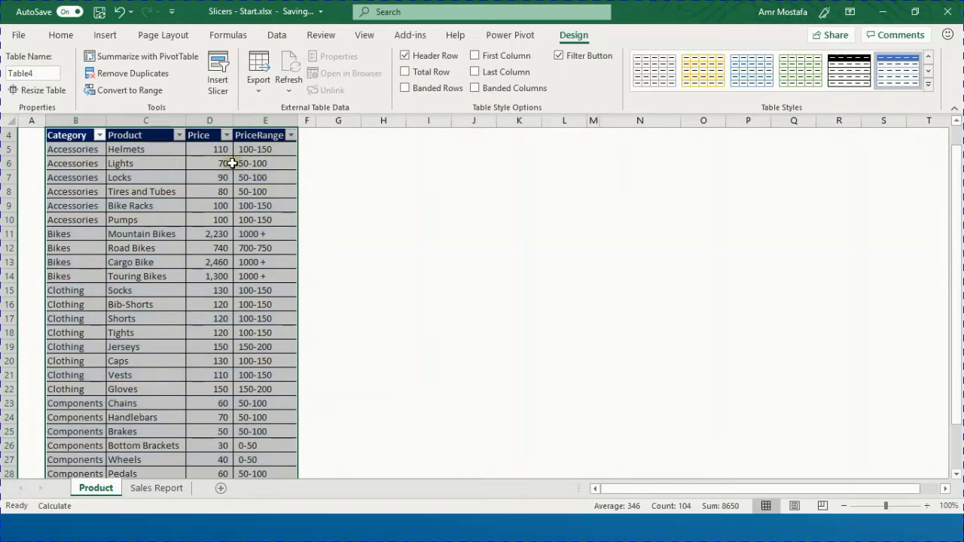
left_click(167, 177)
scroll(188, 219, "up", 1)
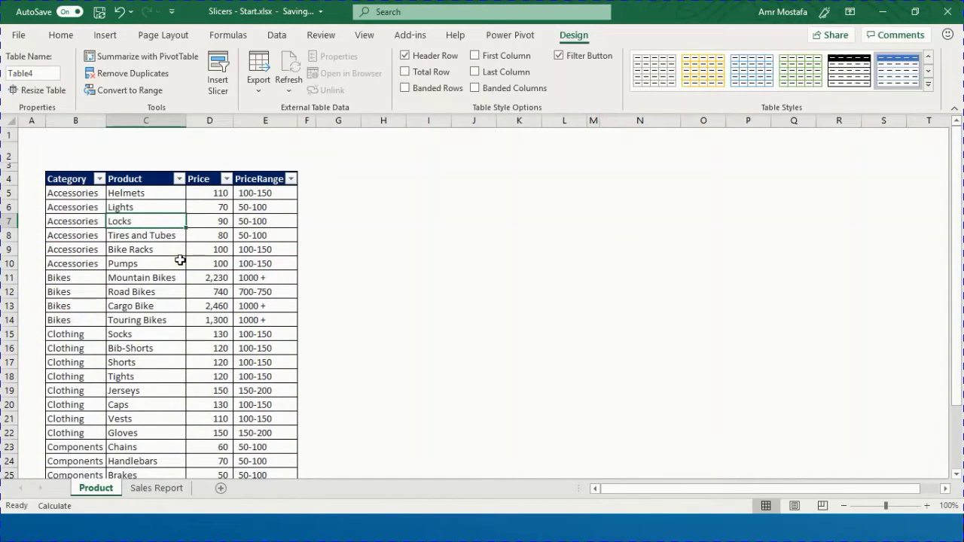
left_click(45, 73)
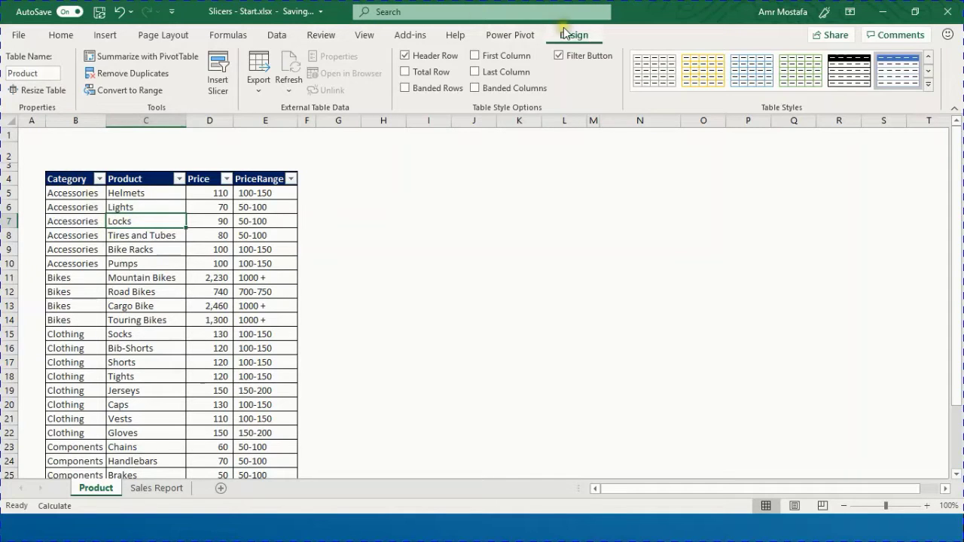
Insert Category and PriceRange slicers and place the PriceRange slicer beside the Category slicer.
left_click(218, 75)
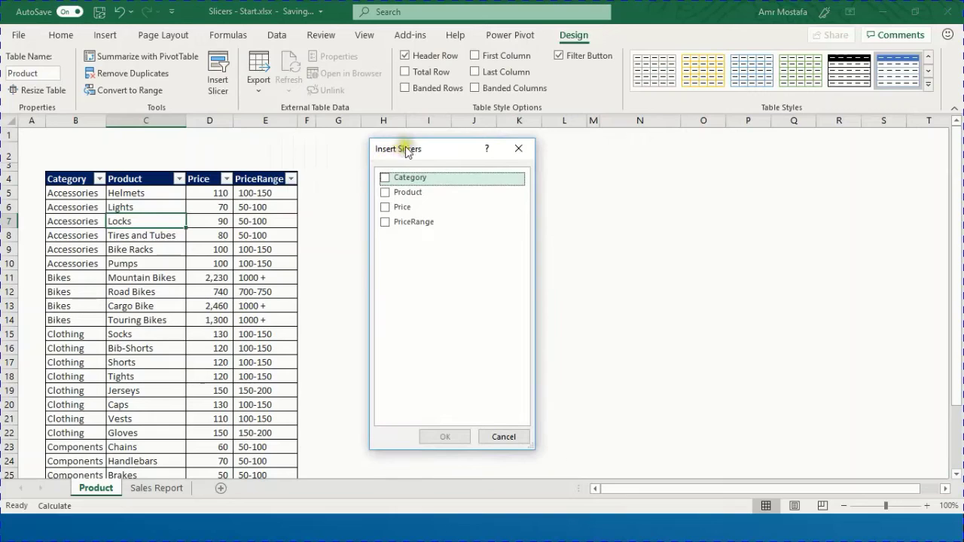
mouse_move(402, 150)
left_mouse_down()
mouse_move(440, 150)
mouse_move(401, 163)
left_mouse_up()
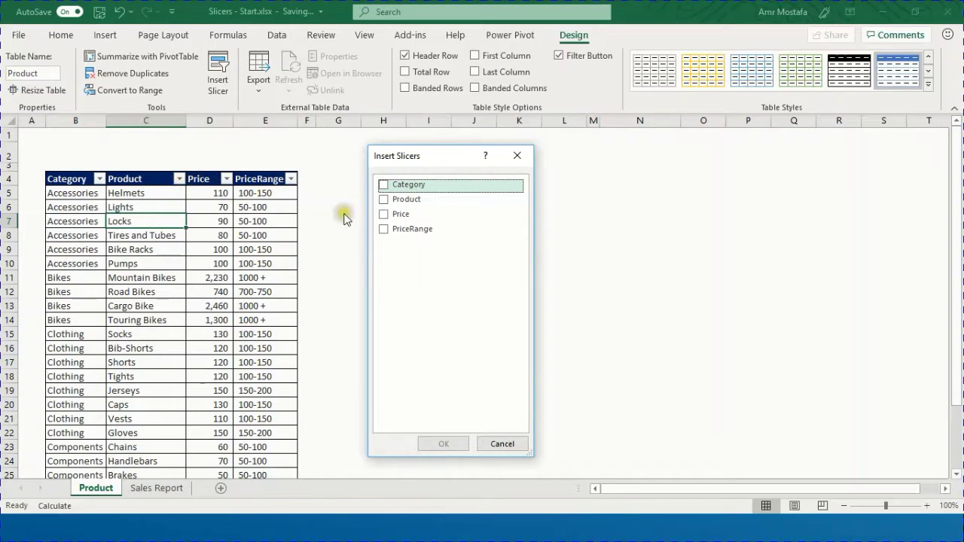
left_click(384, 186)
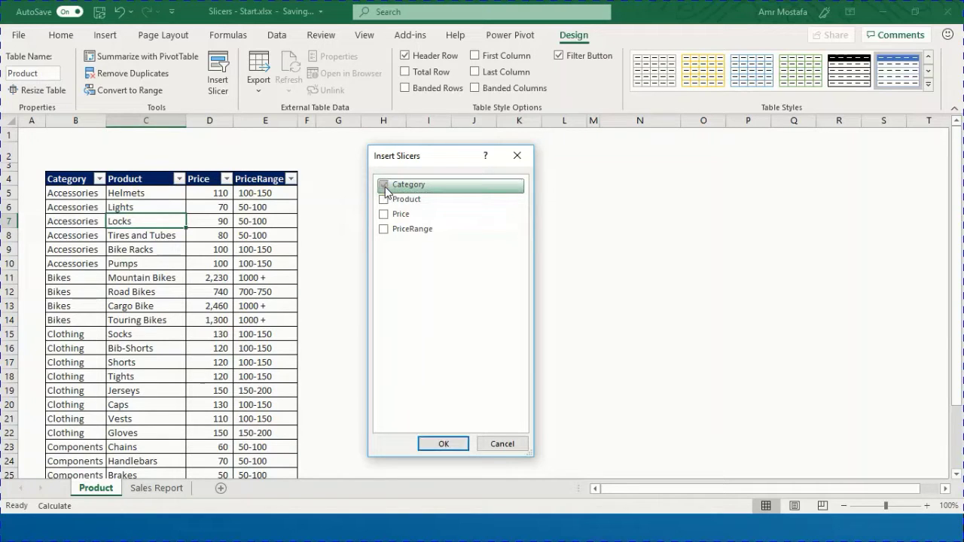
left_click(382, 231)
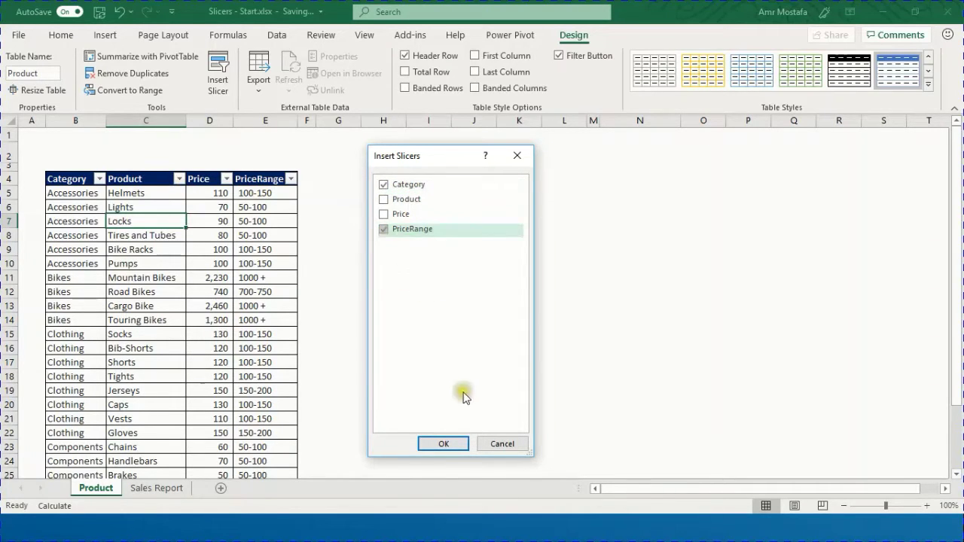
left_click(443, 446)
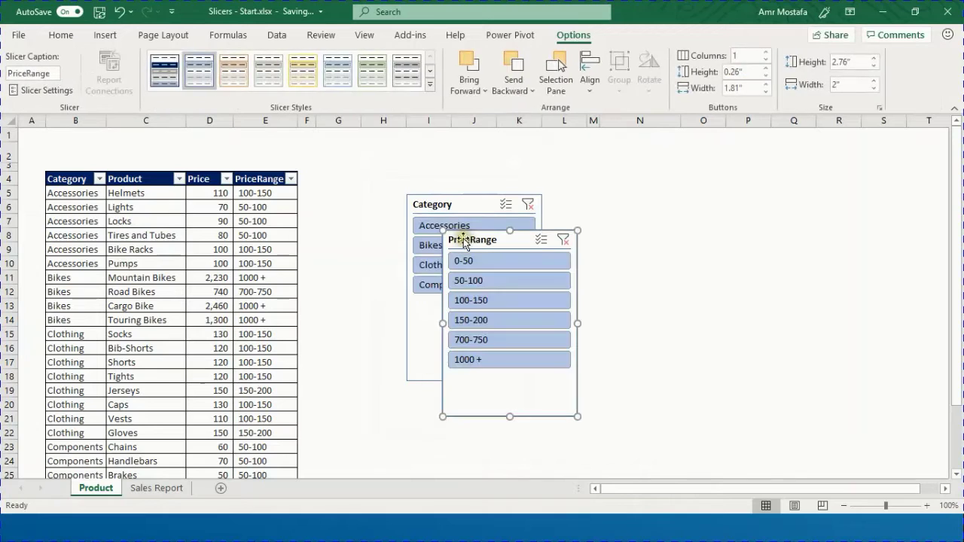
left_click_drag(473, 245, 581, 200)
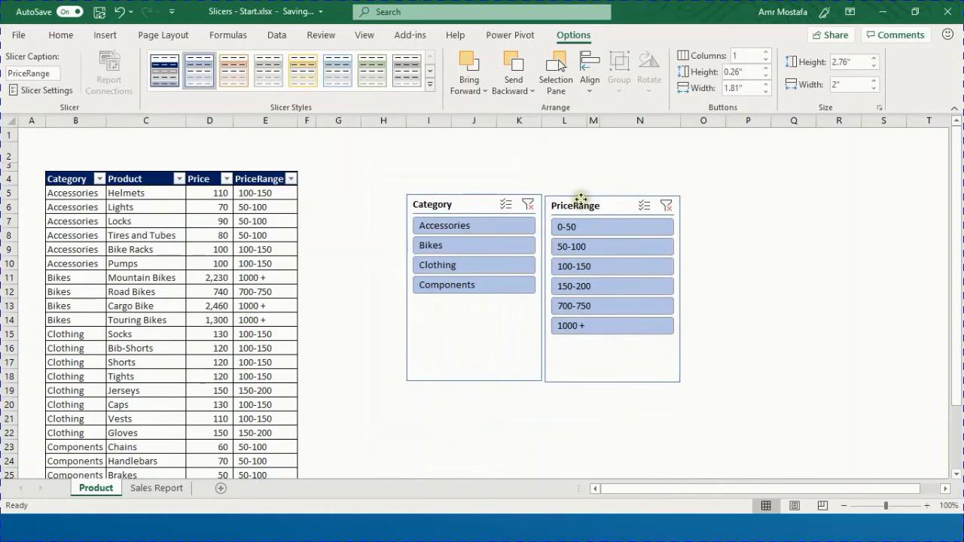
left_click(577, 197)
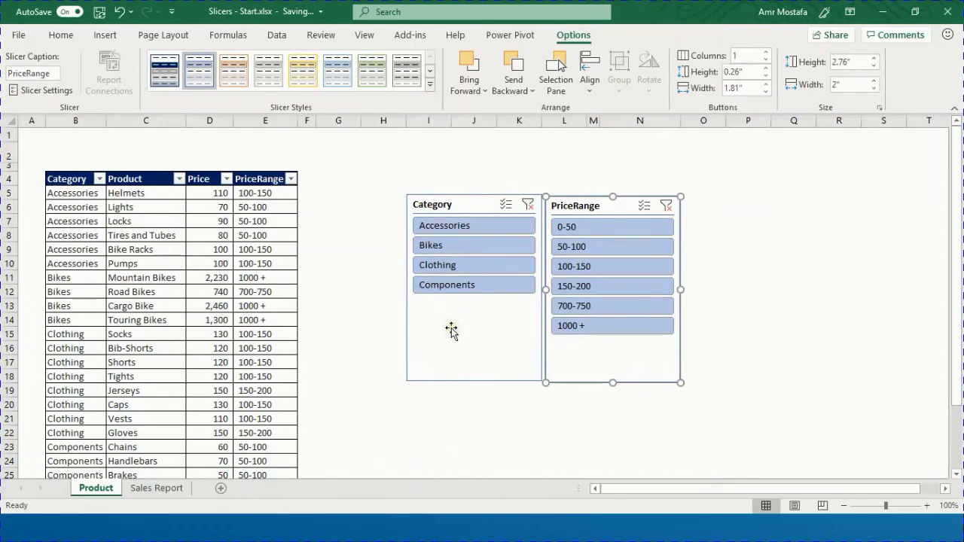
Filter by Accessories and the 100-150 price range, then clear both slicers.
left_click(452, 226)
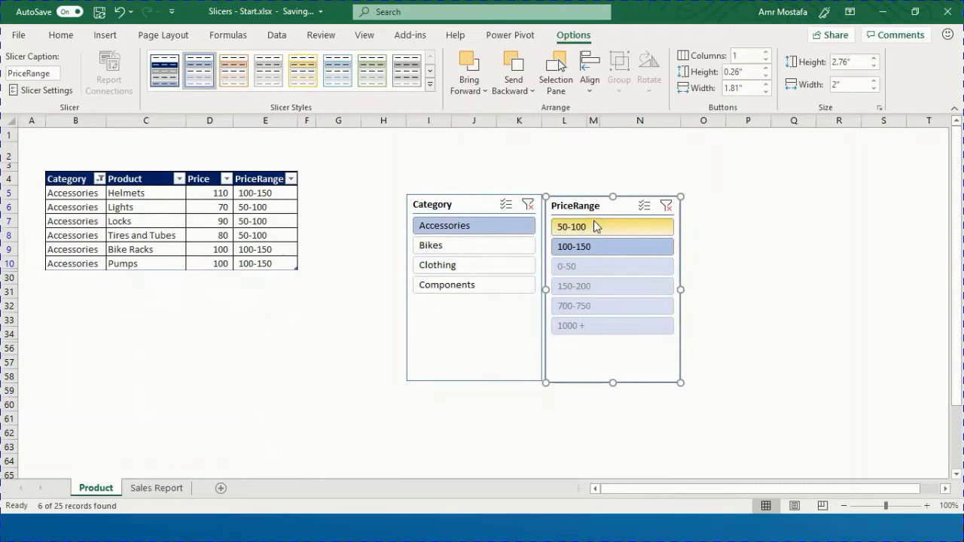
left_click(589, 248)
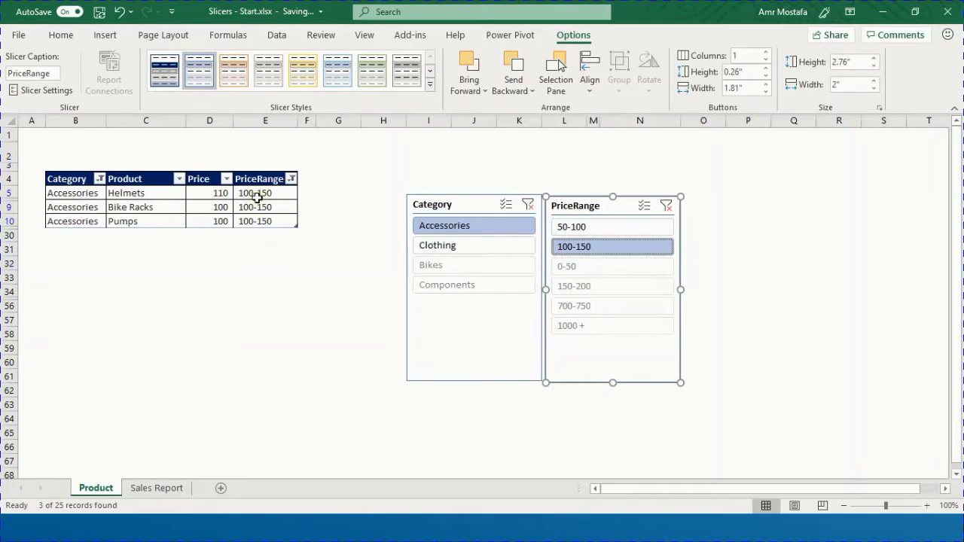
left_click(530, 210)
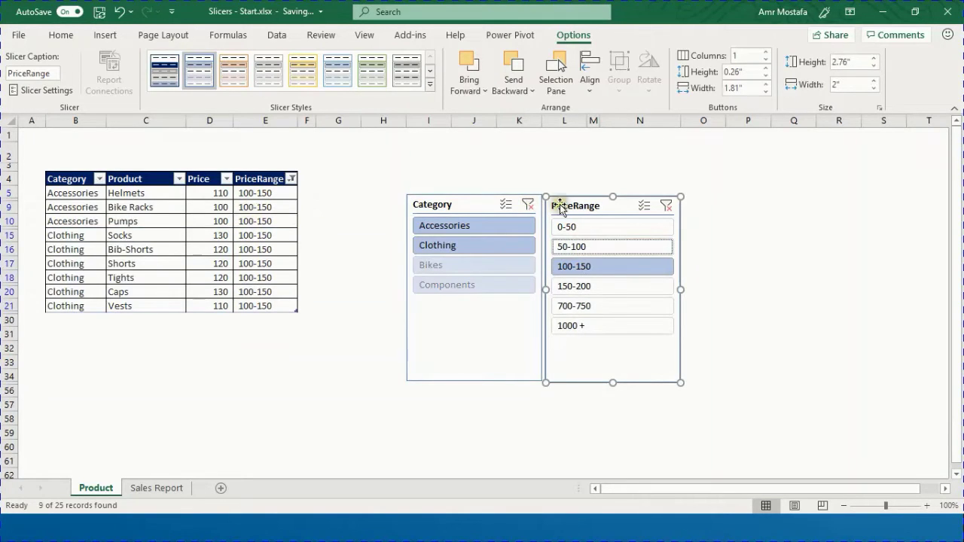
left_click(668, 208)
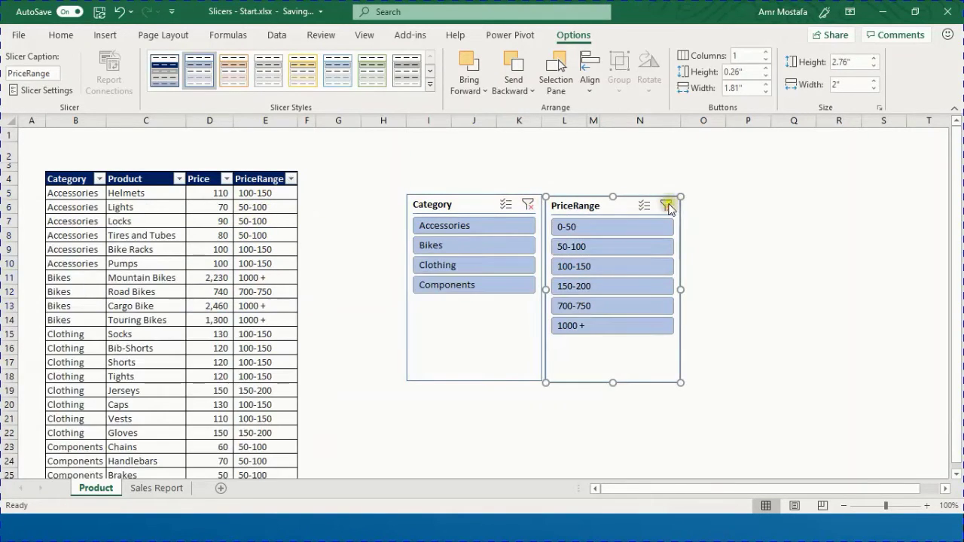
Filter prices to 0-50 plus 150-200, then to the whole span 0-50 through 150-200.
left_click(603, 228)
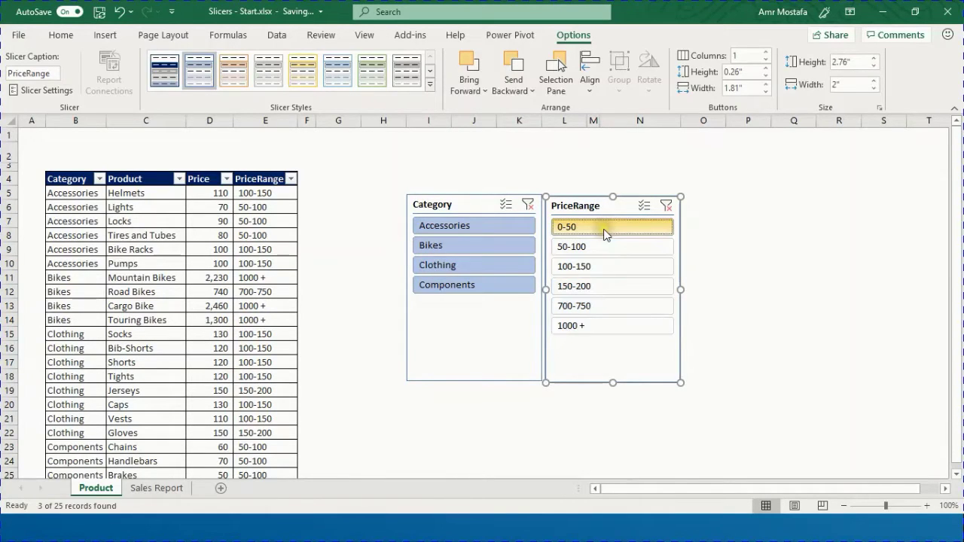
left_click(603, 295, "ctrl")
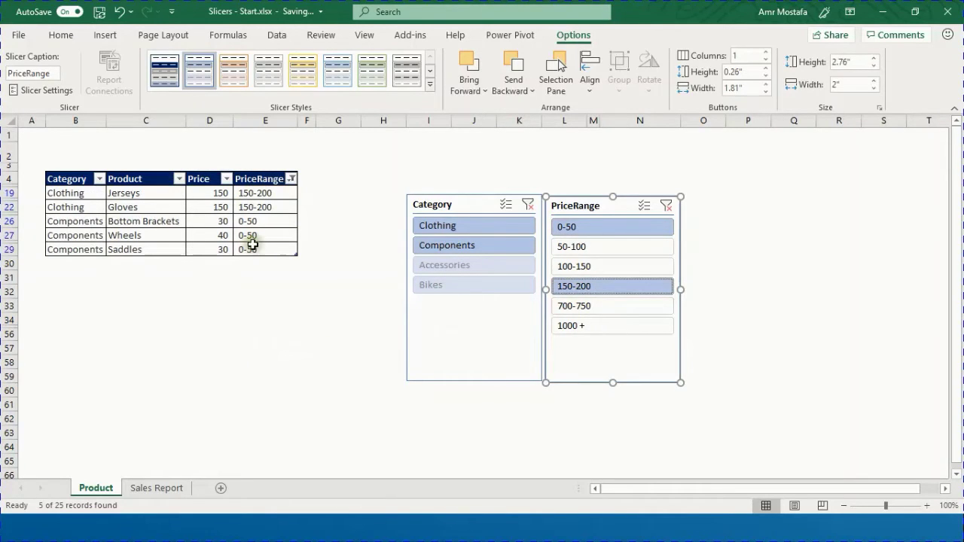
left_click(667, 206)
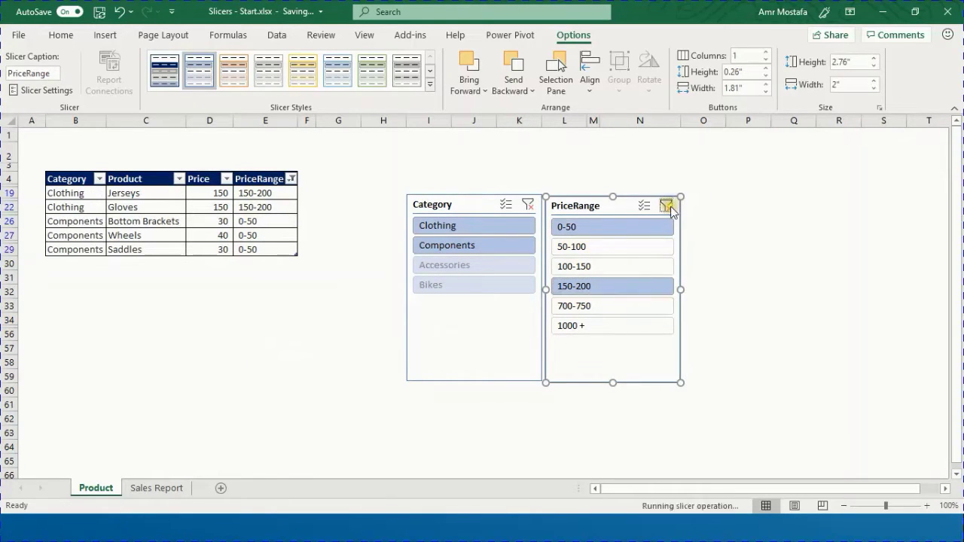
left_click(580, 229)
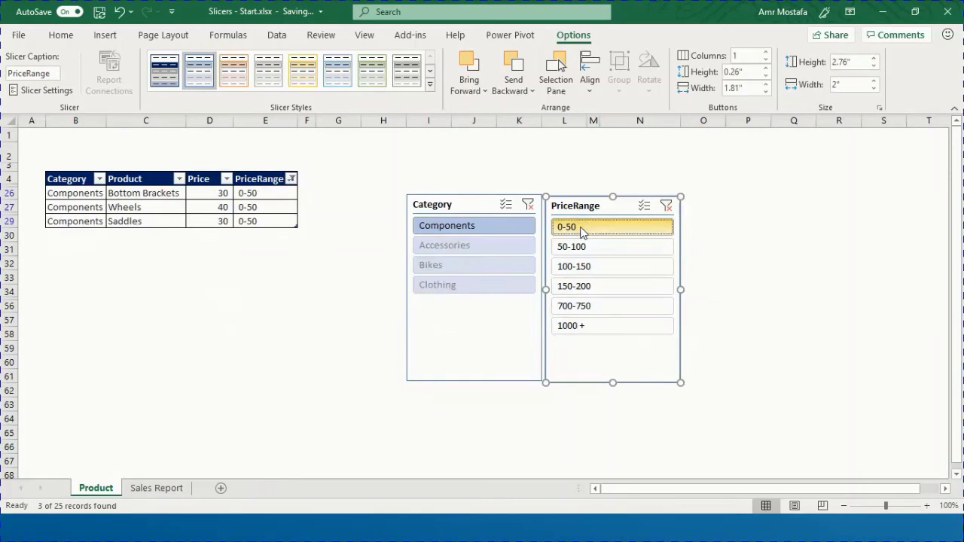
left_click(601, 287, "shift")
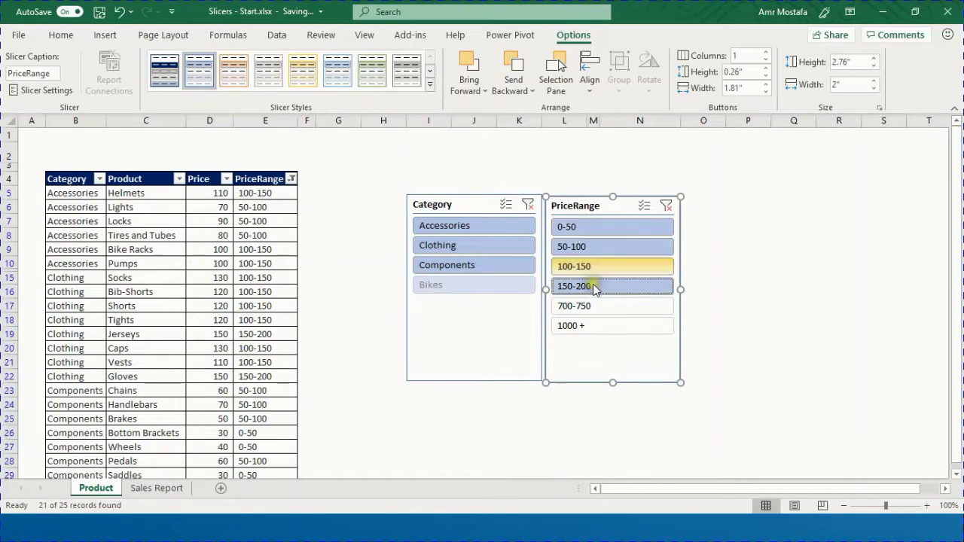
left_click(222, 275)
scroll(222, 275, "down", 3)
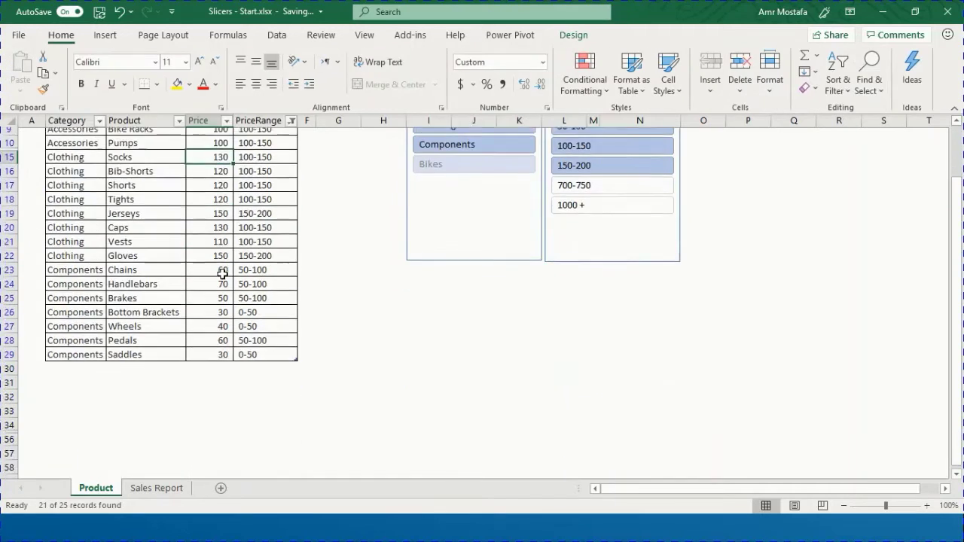
scroll(221, 275, "up", 3)
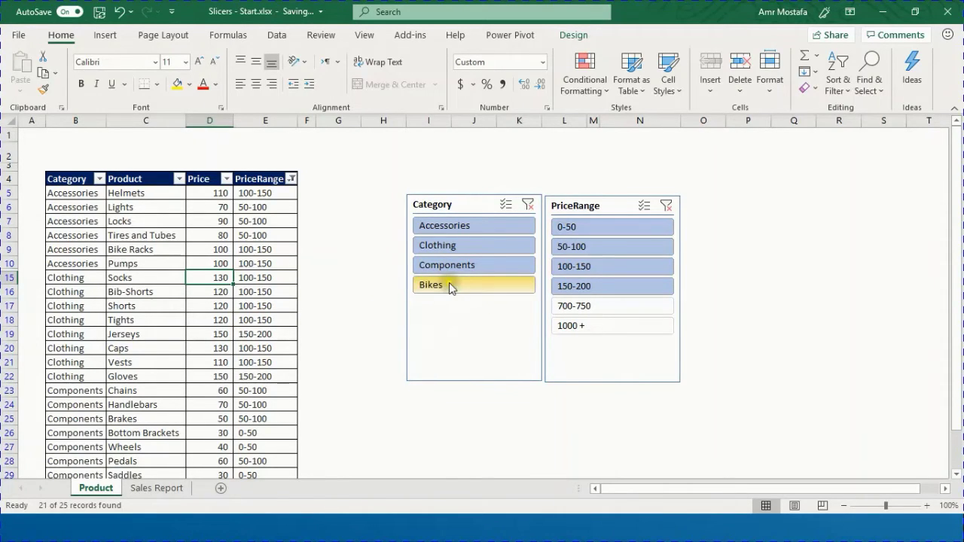
Filter to Bikes, then clear both slicer filters to show every product.
left_click(449, 284)
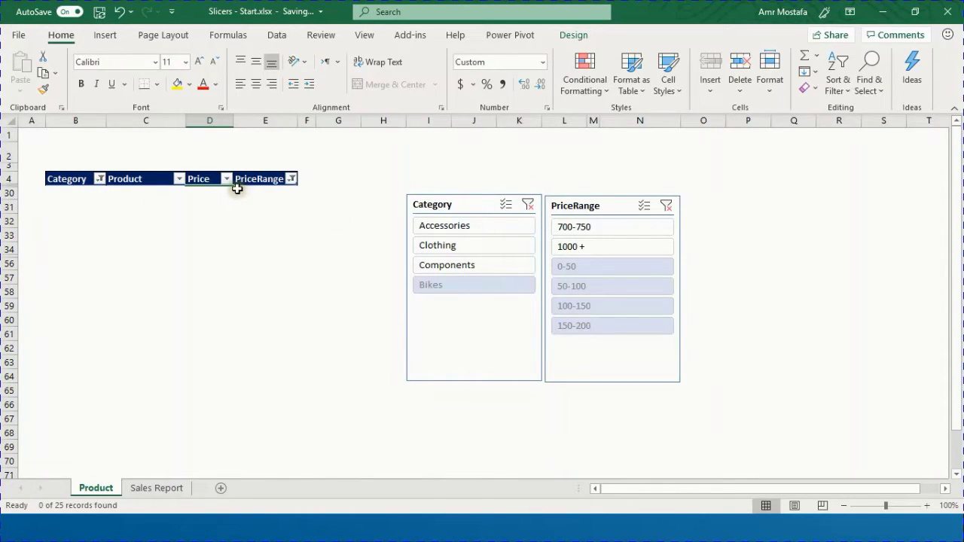
left_click(213, 194)
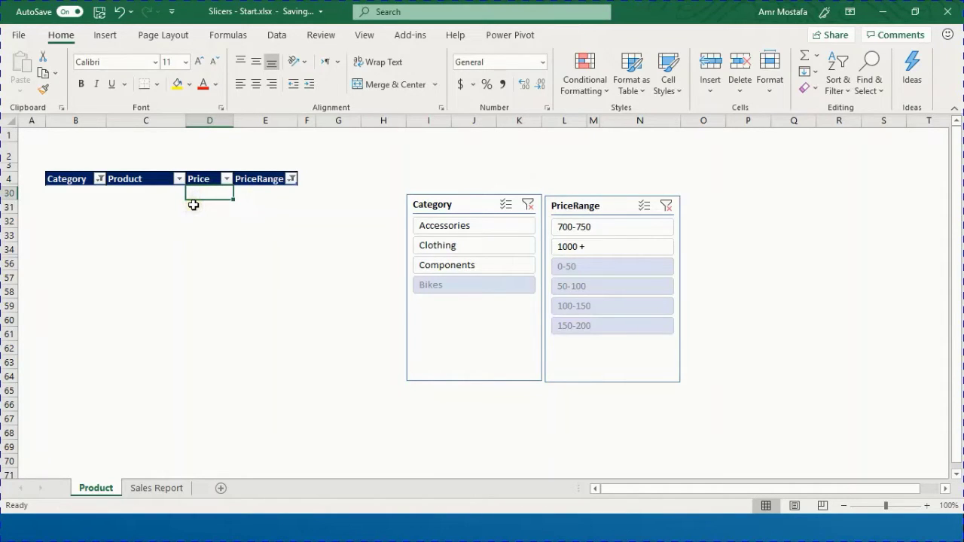
left_click(528, 205)
left_click(667, 205)
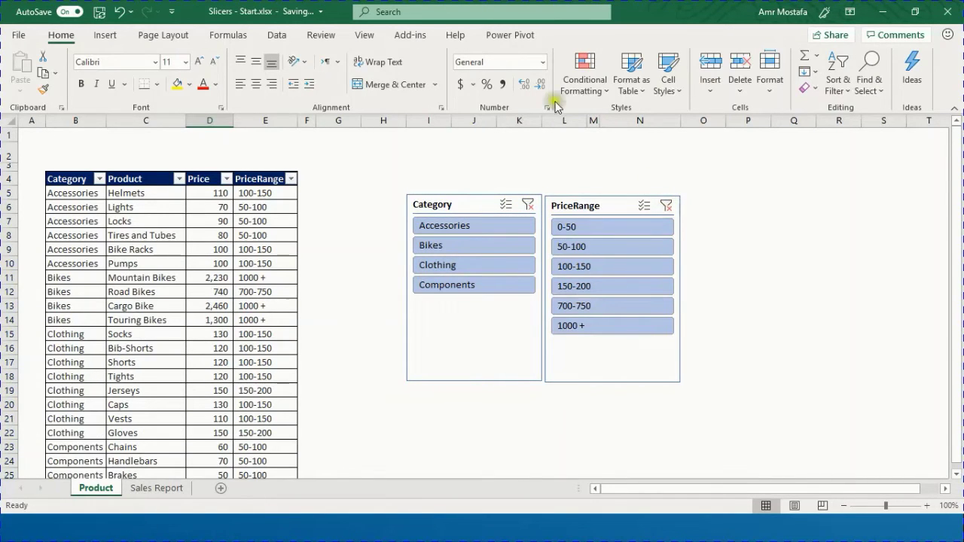
Set the PriceRange slicer to hide items with no data.
left_click(595, 198)
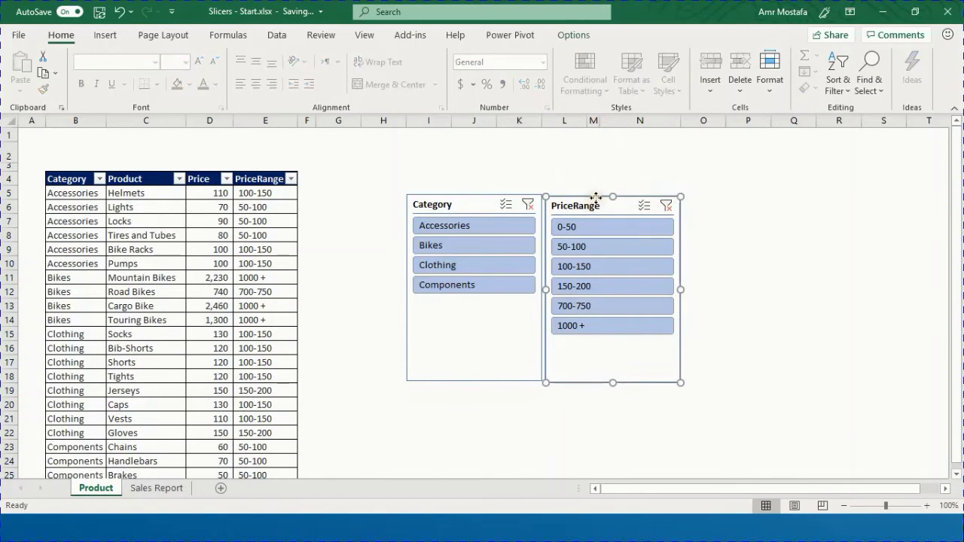
left_click(572, 35)
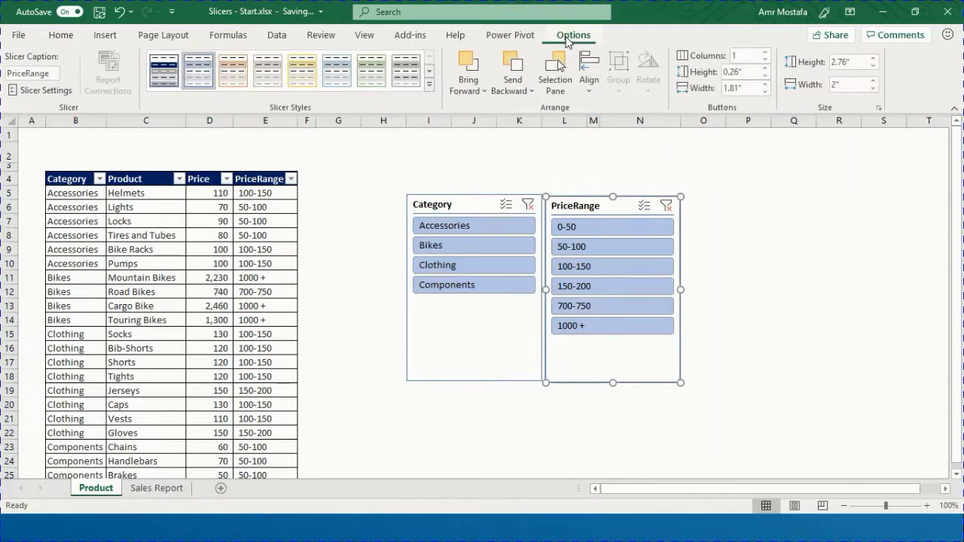
left_click(30, 96)
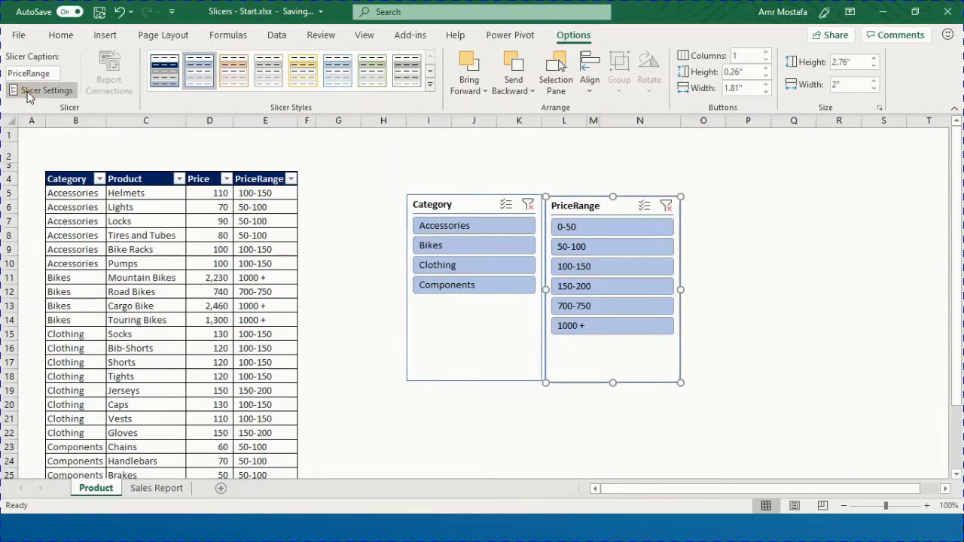
left_click_drag(481, 207, 468, 181)
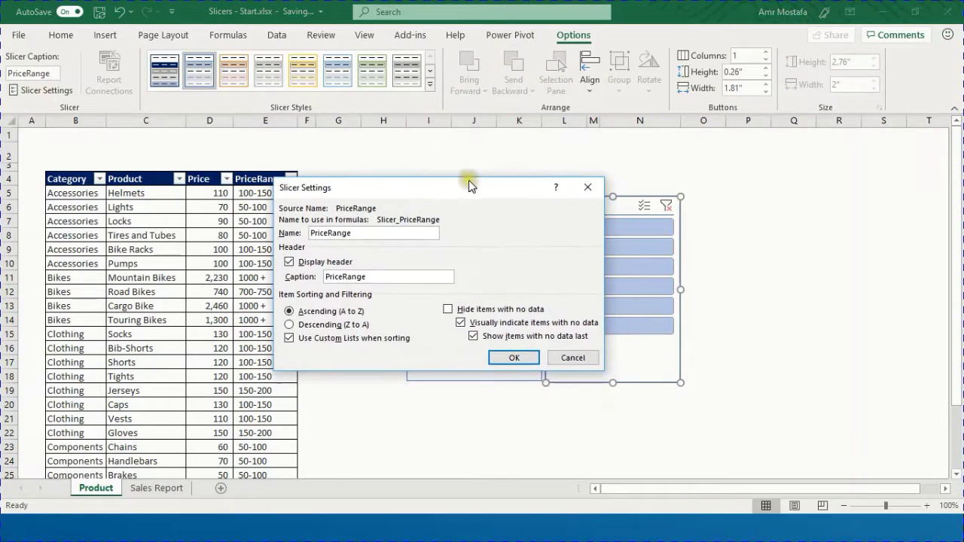
left_click(449, 309)
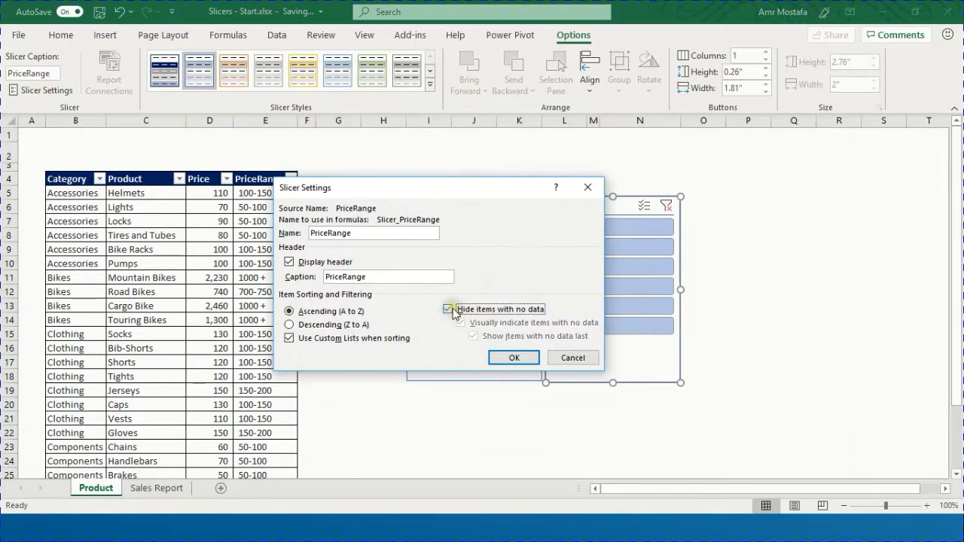
left_click(515, 357)
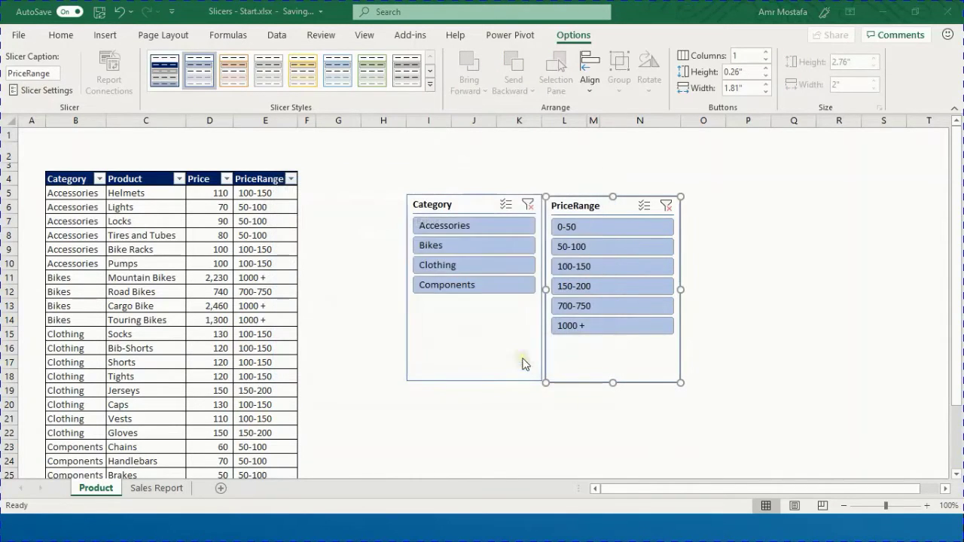
Set the Category slicer to hide items with no data.
left_click(478, 199)
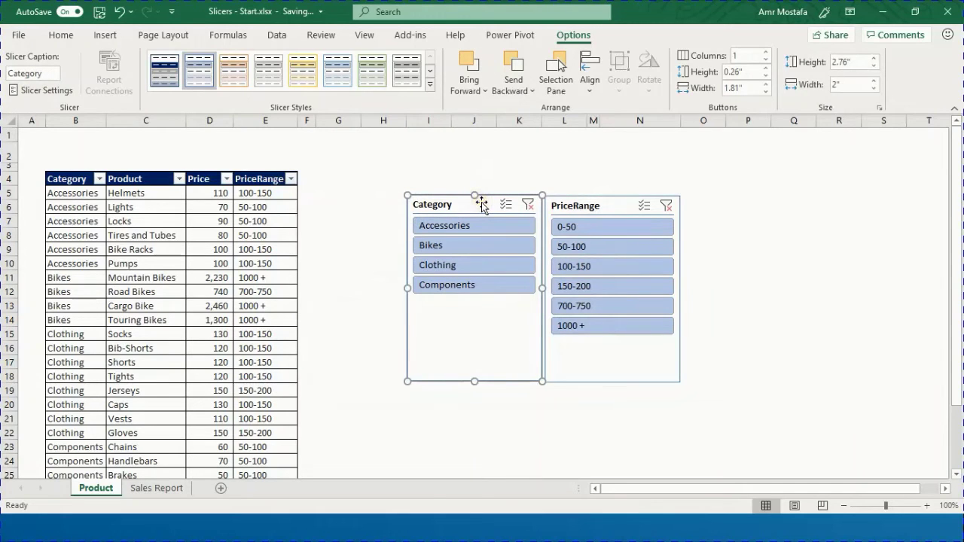
right_click(481, 202)
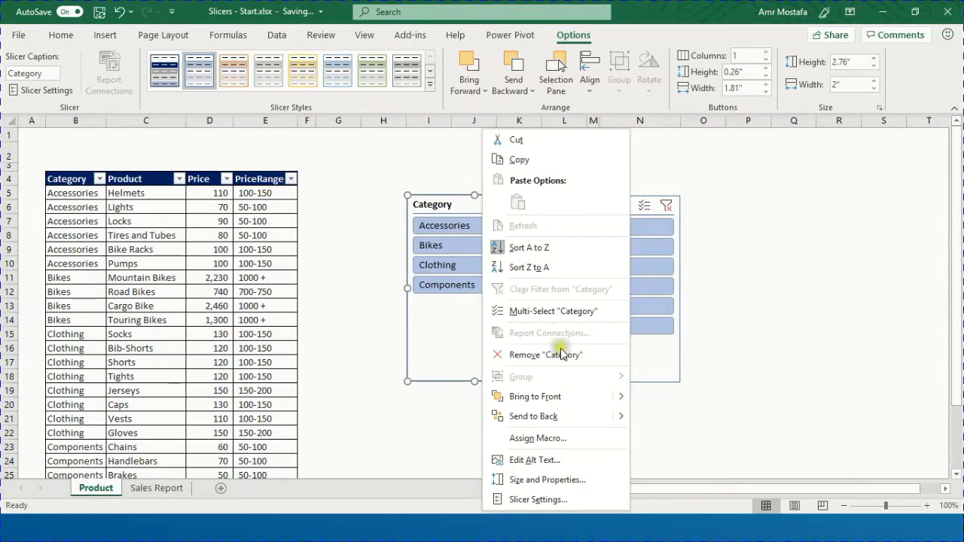
left_click(536, 499)
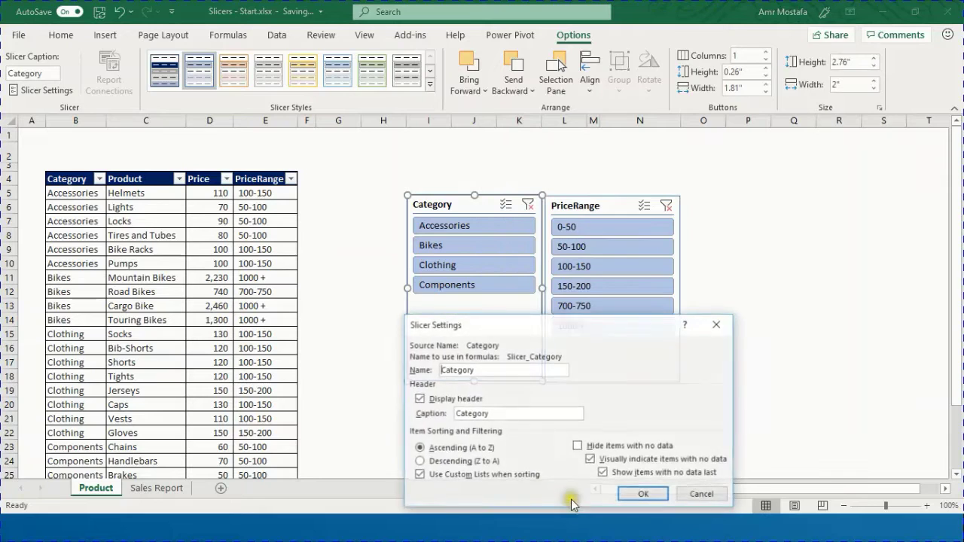
left_click(595, 446)
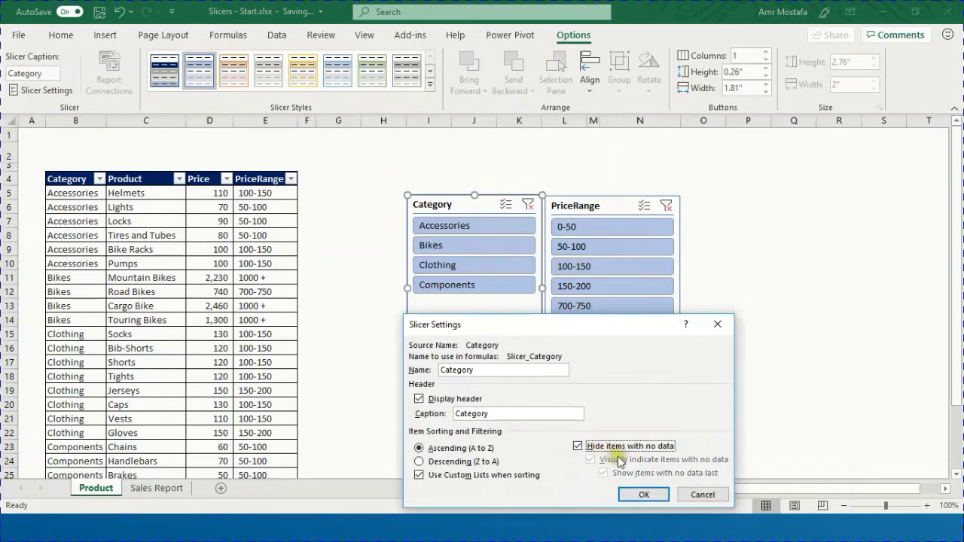
left_click(649, 494)
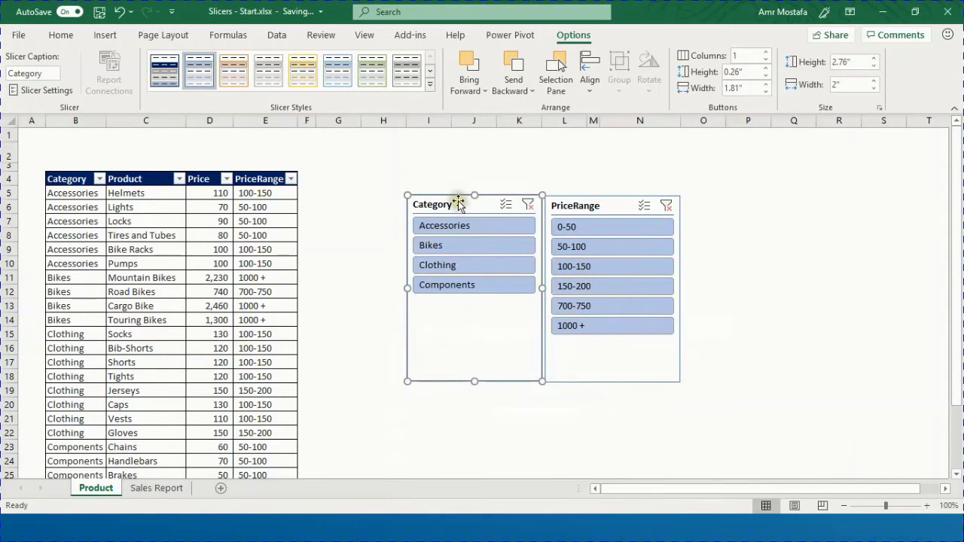
Filter by Accessories, then by the 1000 + price range, clearing each filter afterwards.
left_click(468, 224)
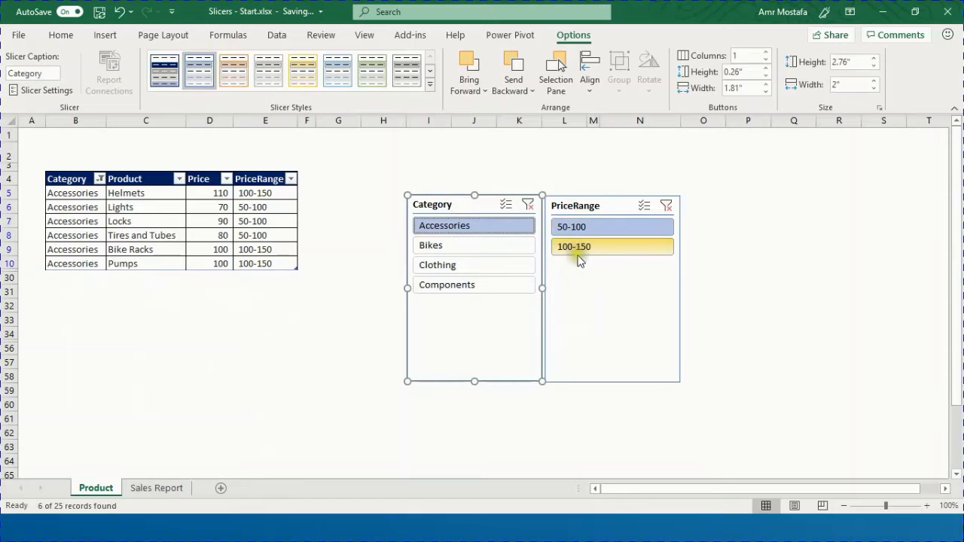
left_click(528, 205)
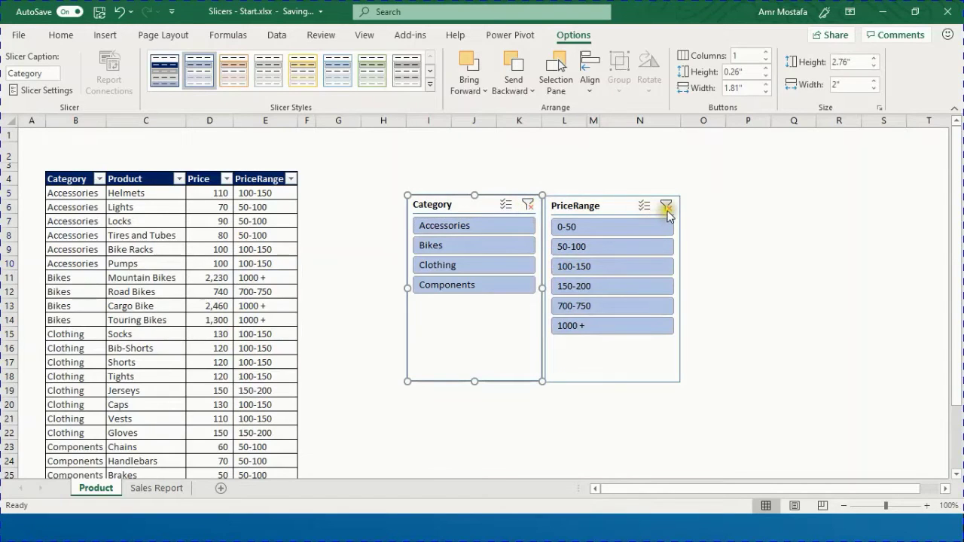
left_click(600, 330)
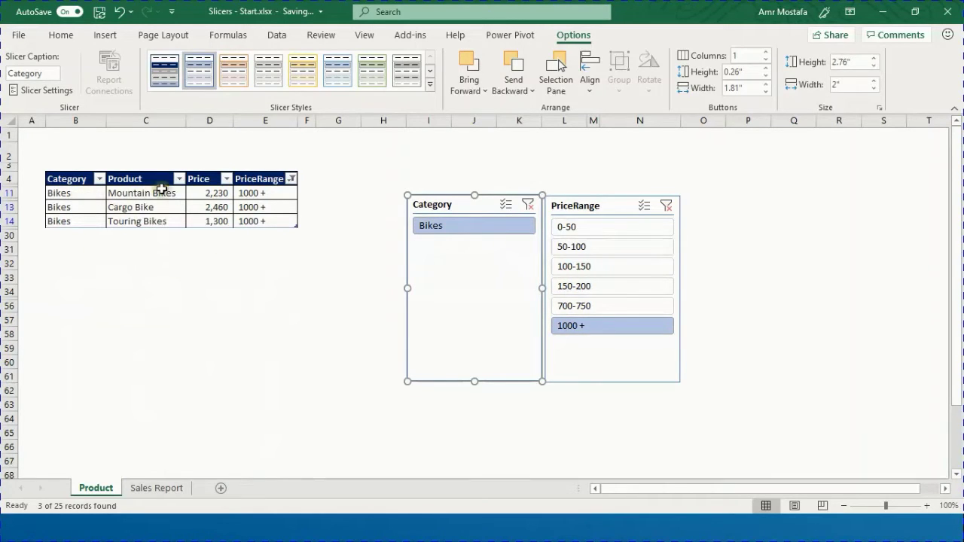
left_click(667, 206)
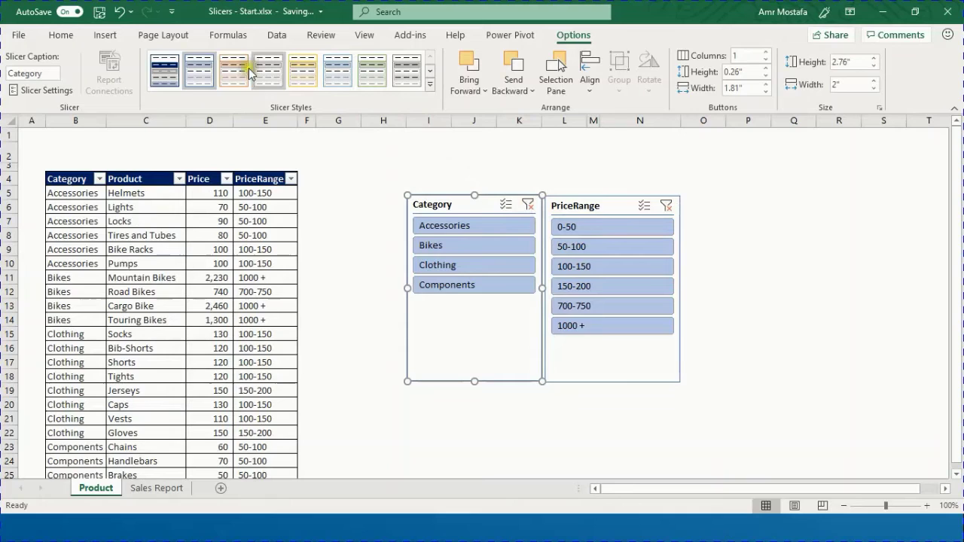
Preview orange and light-blue styles, then apply the custom dark-blue style to both slicers.
left_click(228, 74)
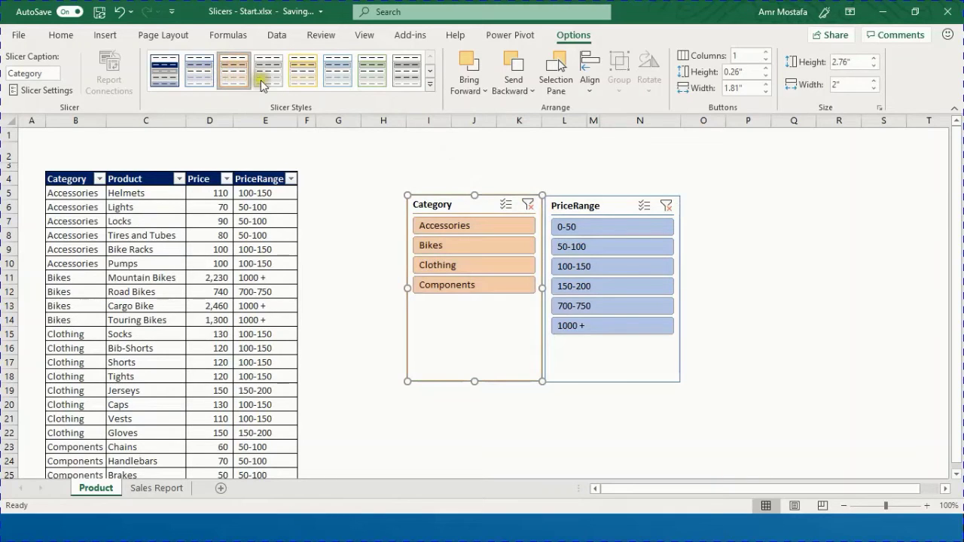
left_click(332, 76)
left_click(429, 84)
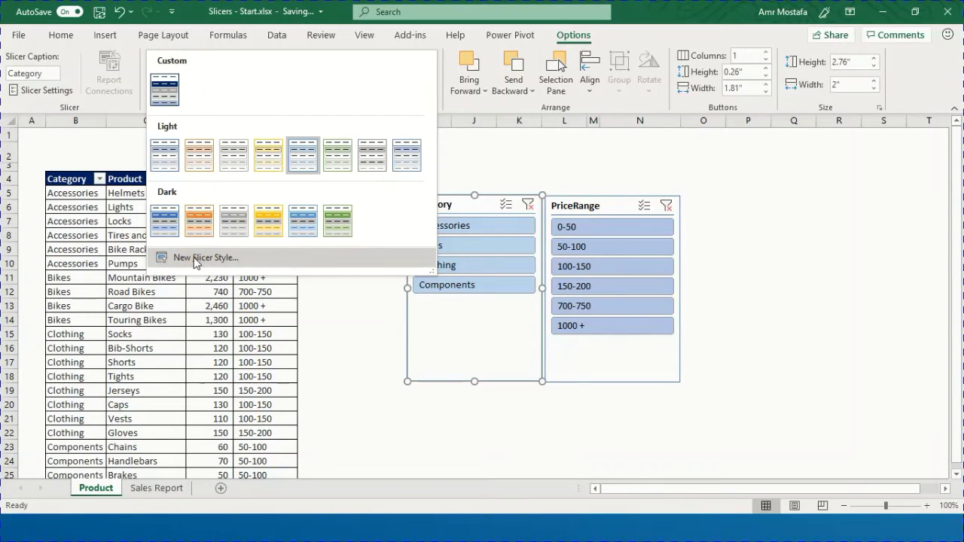
left_click(172, 85)
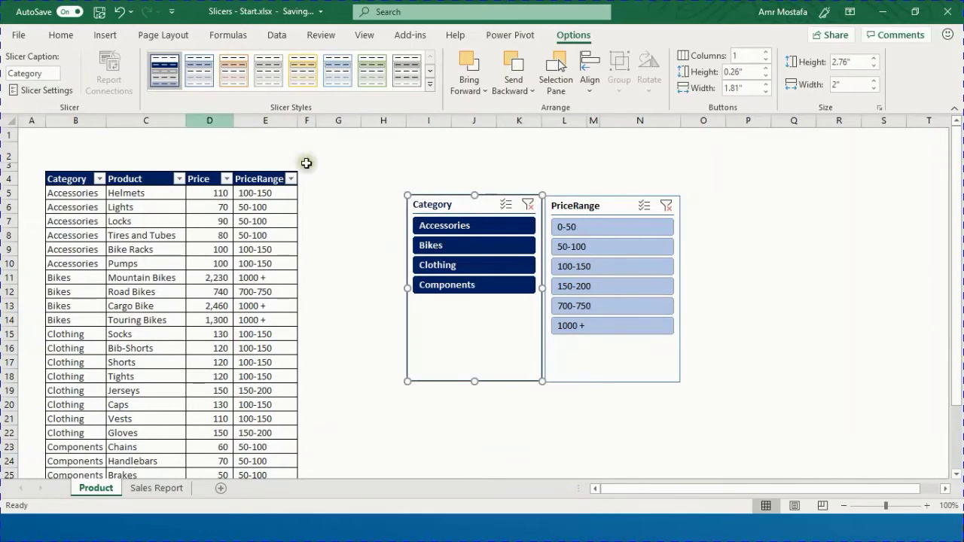
left_click(565, 207)
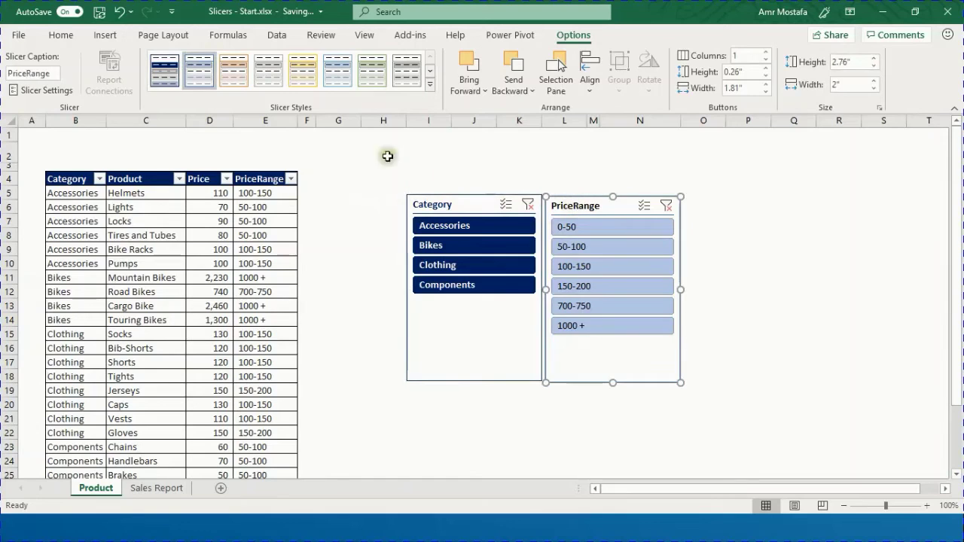
left_click(167, 74)
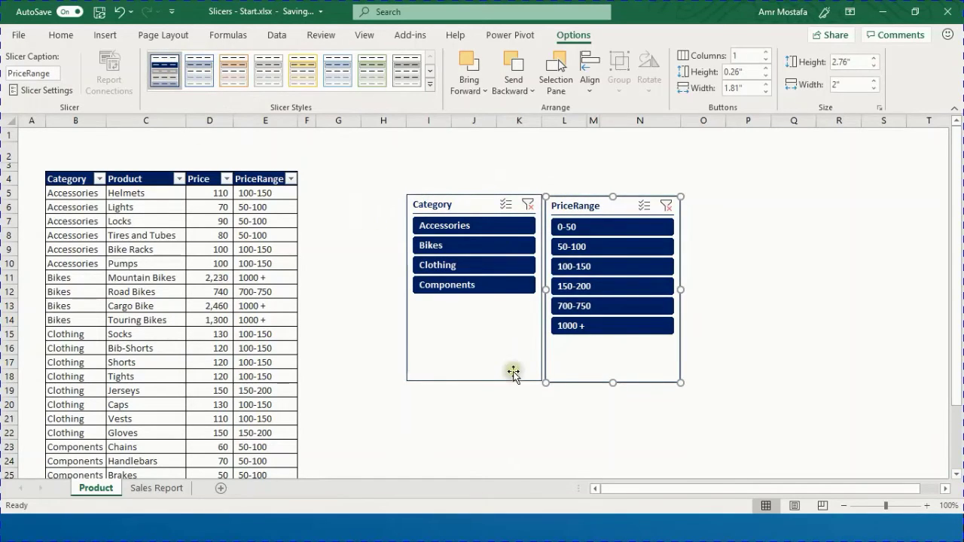
Narrow the PriceRange slicer to 1.2 inches and move the Category slicer beneath it.
left_click_drag(449, 197, 399, 210)
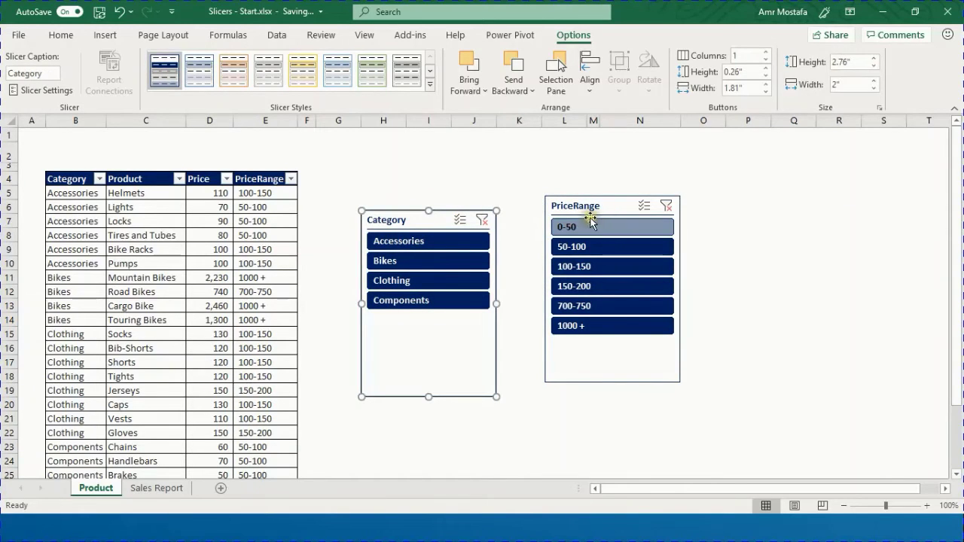
left_click_drag(641, 196, 695, 170)
left_click_drag(736, 266, 681, 267)
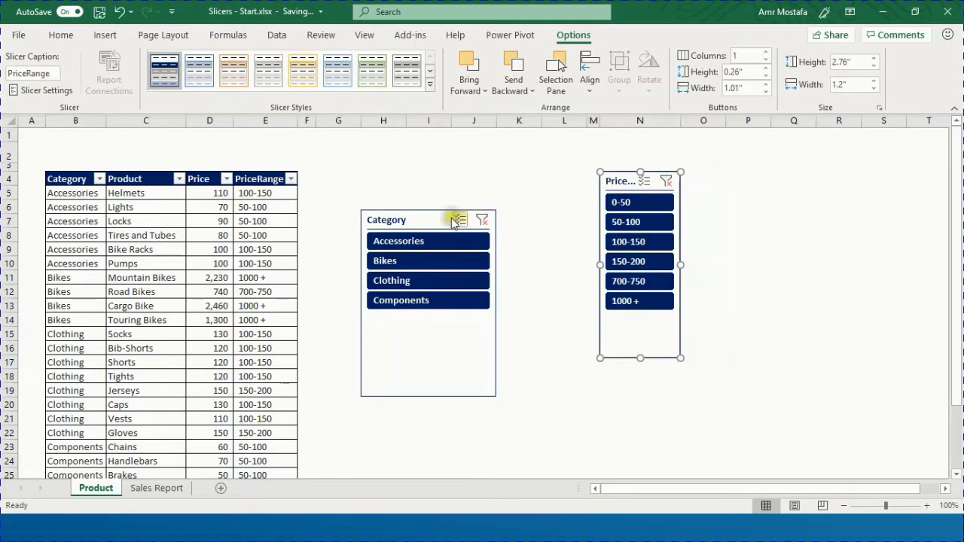
left_click_drag(430, 218, 700, 386)
left_click(643, 350)
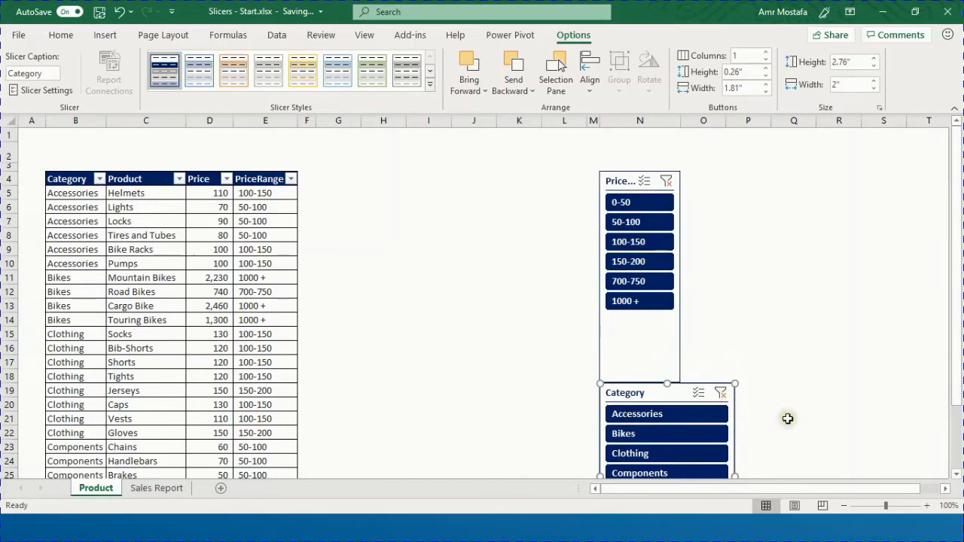
Narrow the Category slicer to the same 1.2-inch width as PriceRange.
left_click(914, 339)
scroll(807, 353, "down", 1)
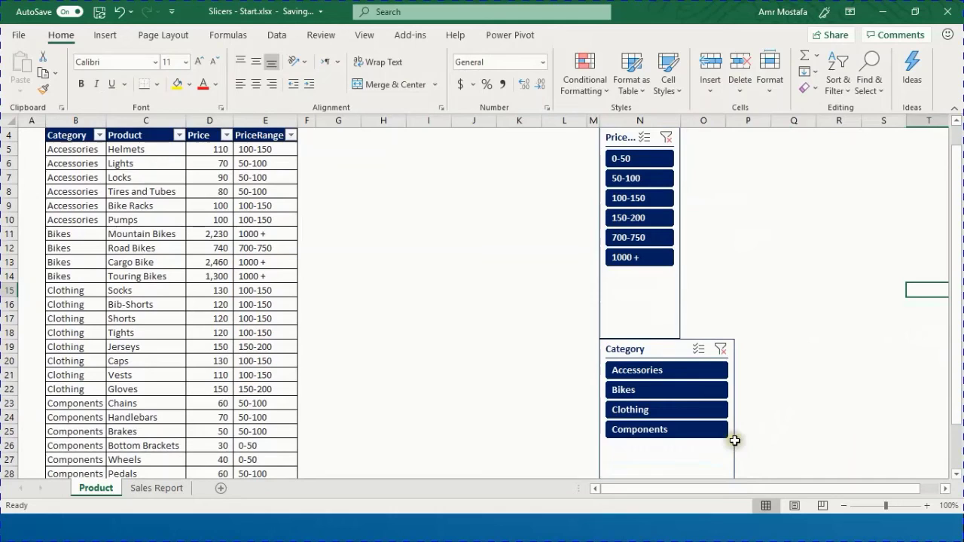
left_click(735, 441)
left_click(732, 430)
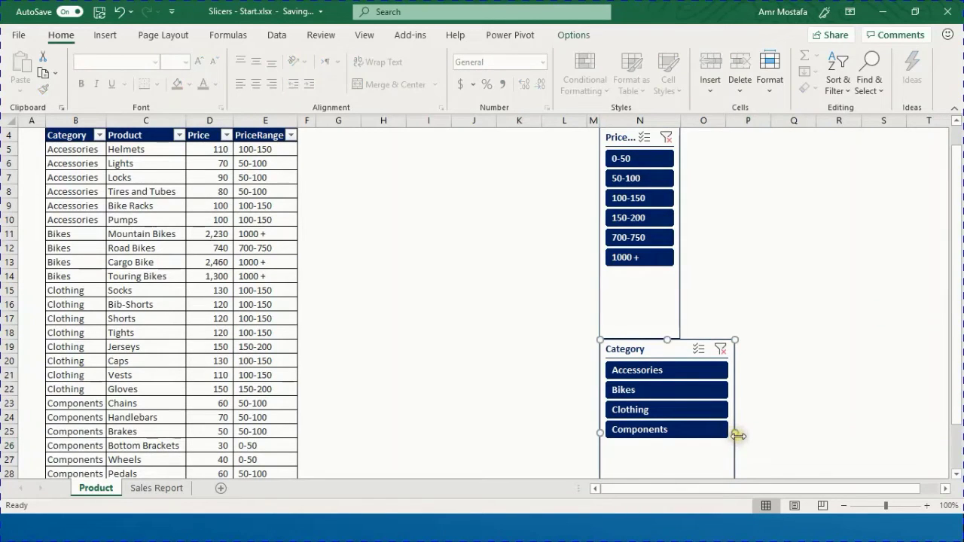
left_click_drag(734, 434, 693, 428)
left_click(719, 331)
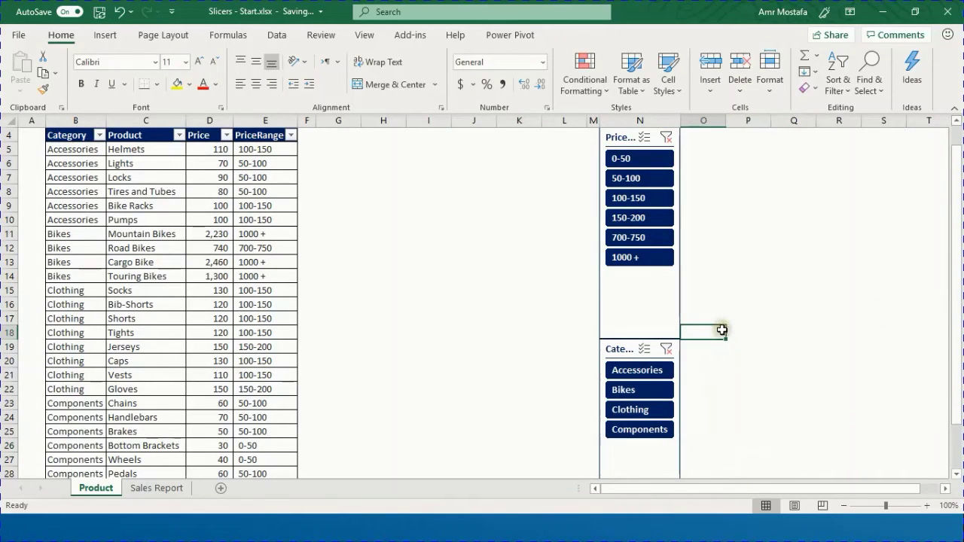
scroll(653, 303, "down", 2)
left_click(725, 318)
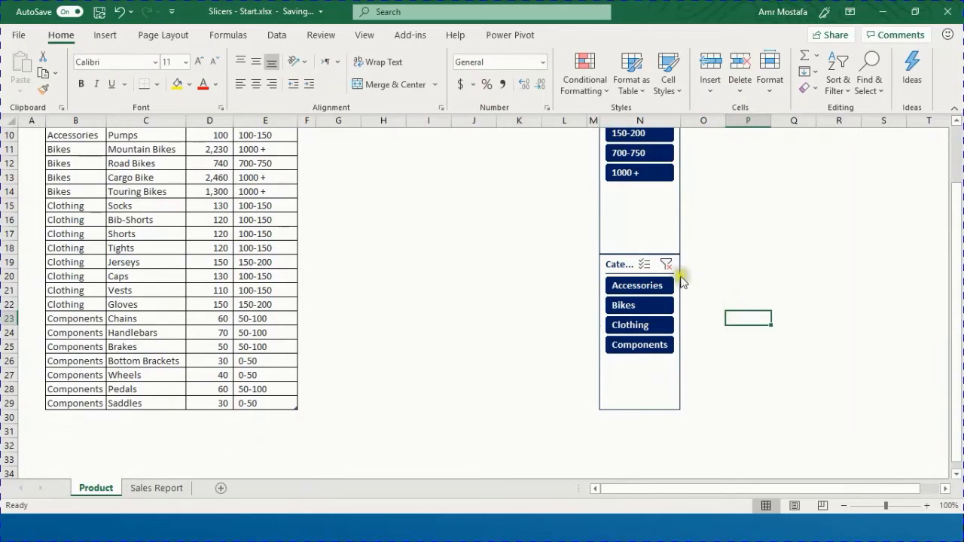
scroll(776, 262, "up", 1)
scroll(666, 286, "up", 1)
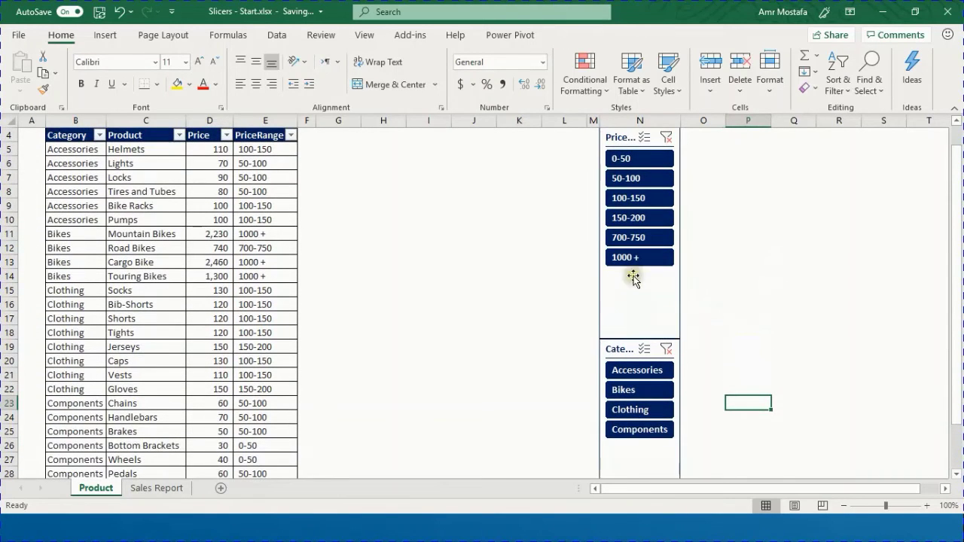
scroll(704, 304, "up", 1)
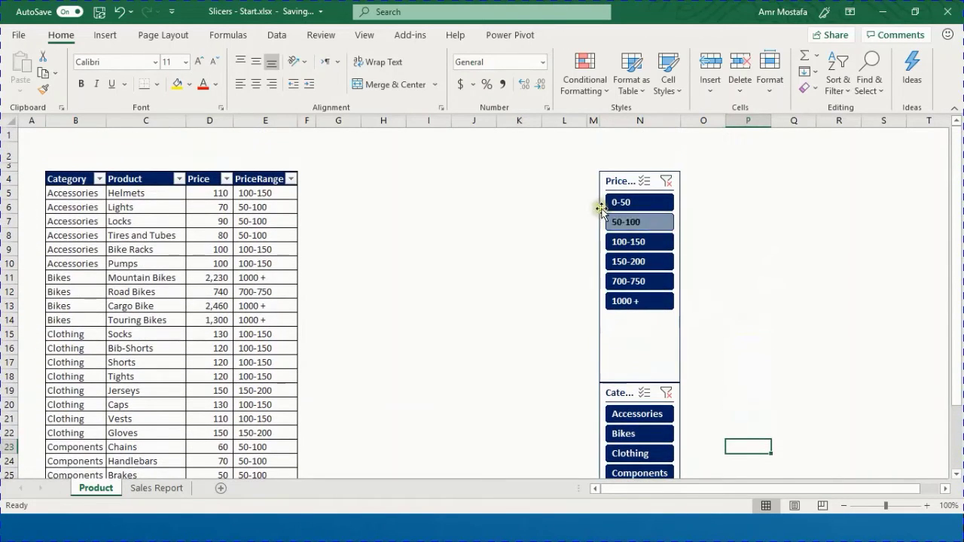
Raise the PriceRange slicer's button height to 0.4 inches.
left_click(605, 176)
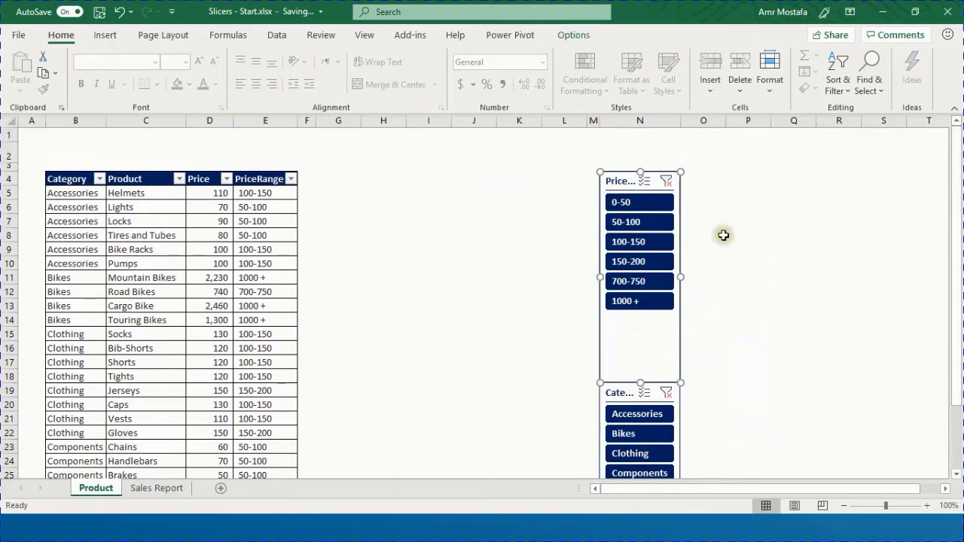
left_click(574, 35)
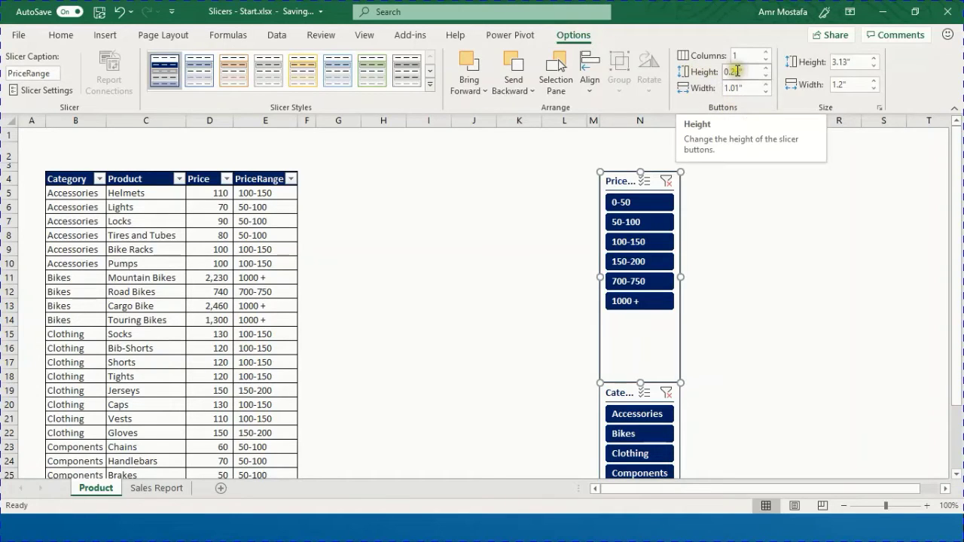
left_click(766, 69)
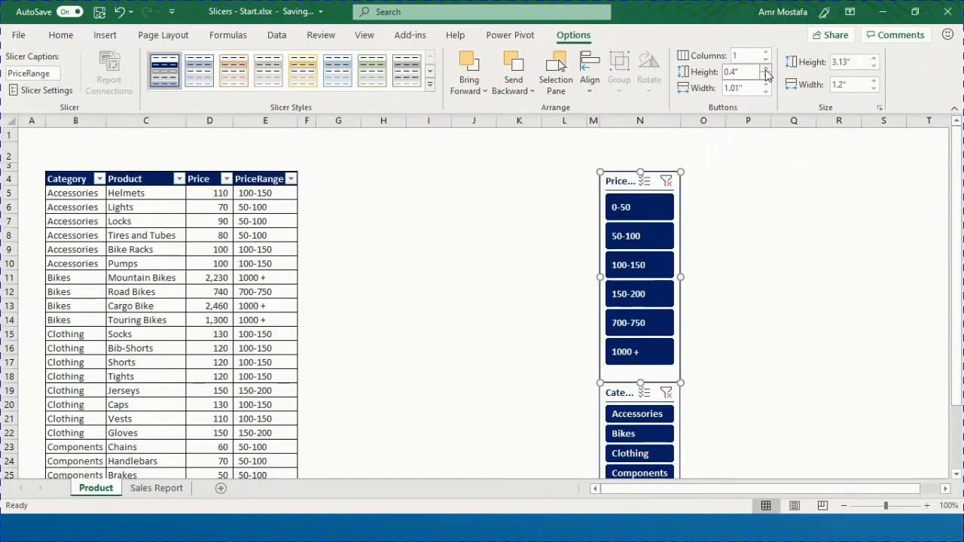
left_click(744, 220)
scroll(744, 269, "down", 1)
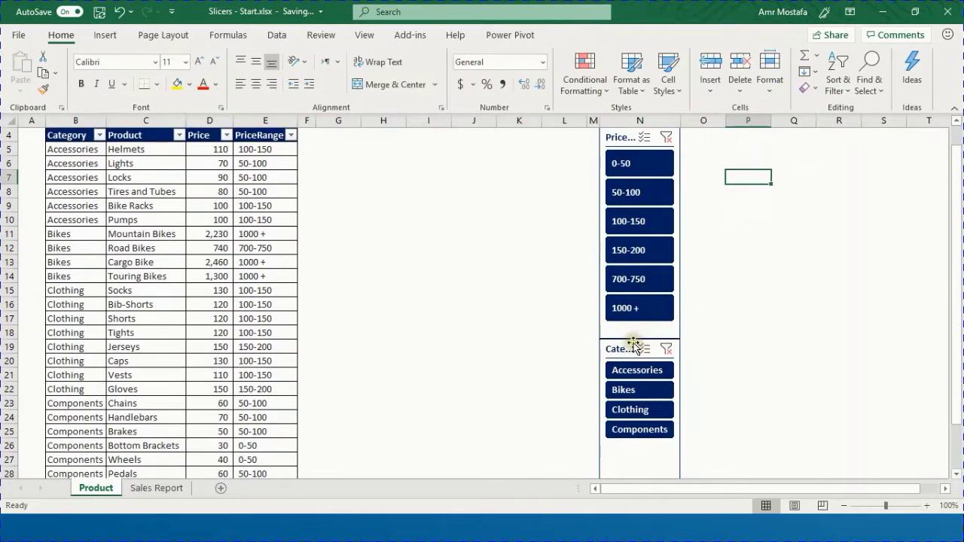
Raise the Category slicer's button height past 0.3 inches.
left_click(635, 345)
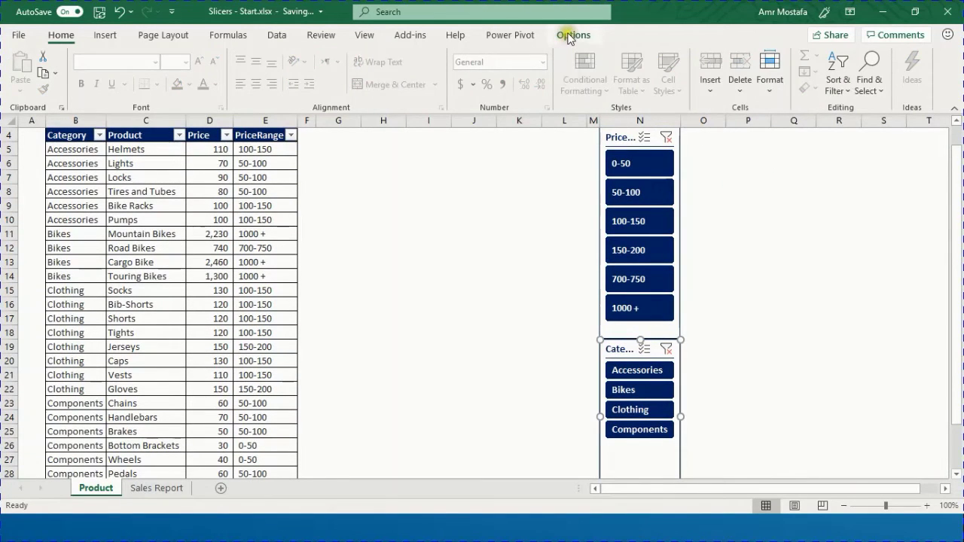
left_click(569, 36)
left_click(765, 68)
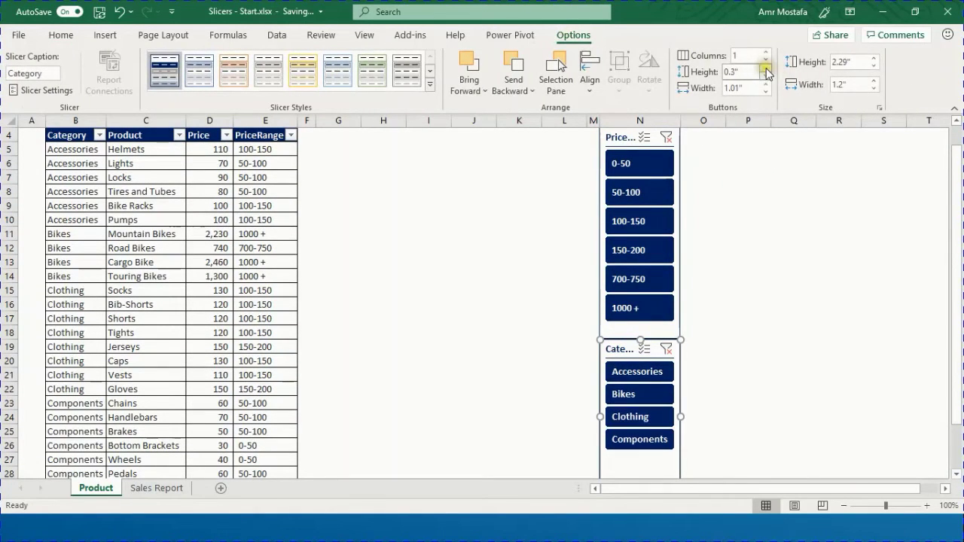
left_click(766, 69)
left_click(742, 319)
scroll(743, 331, "down", 1)
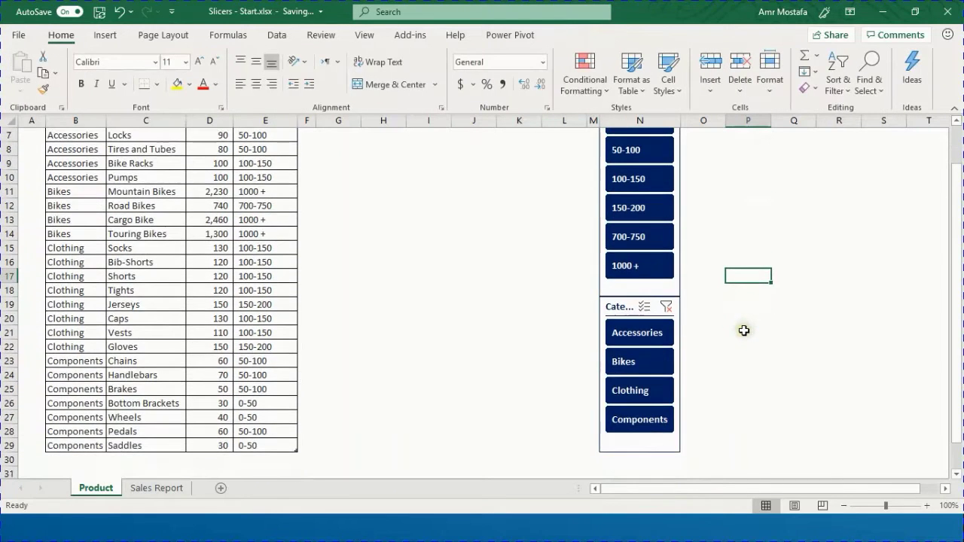
scroll(744, 331, "up", 2)
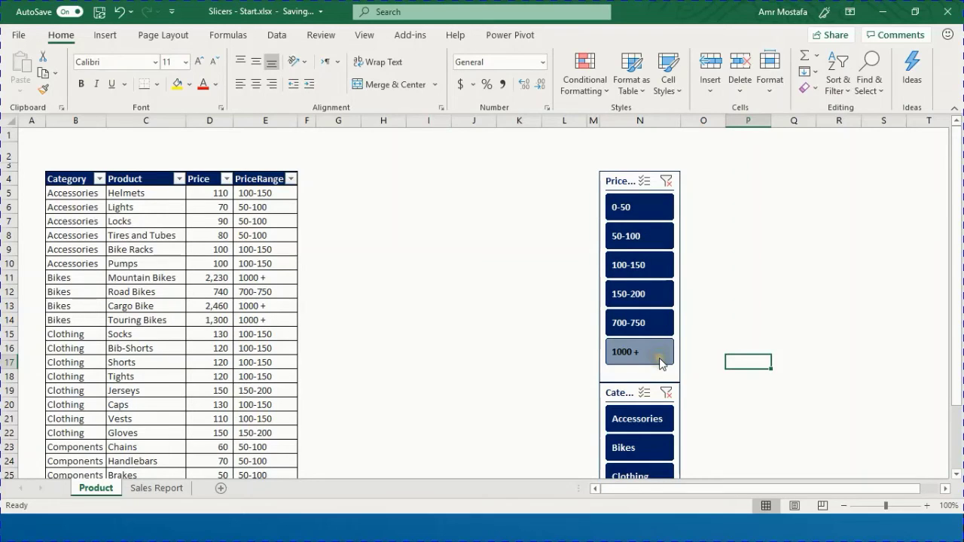
Select the Product and Price columns and insert a chart from the DarkBlueBarChart template.
left_click(150, 179)
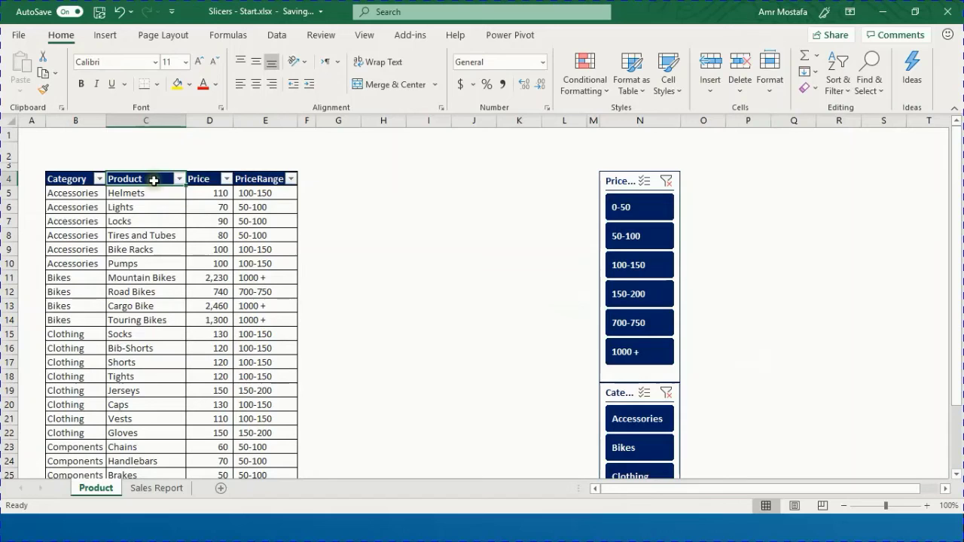
left_click_drag(154, 181, 198, 448)
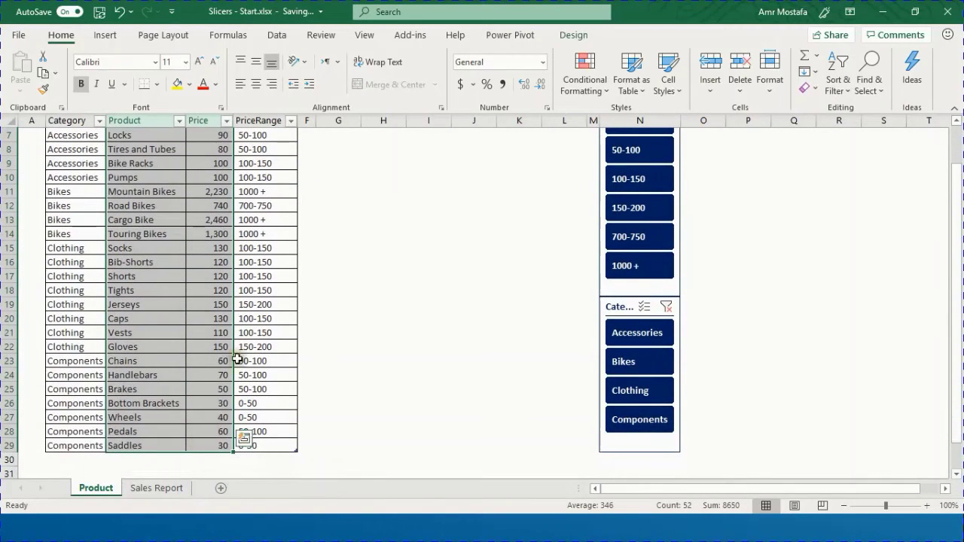
left_click(111, 38)
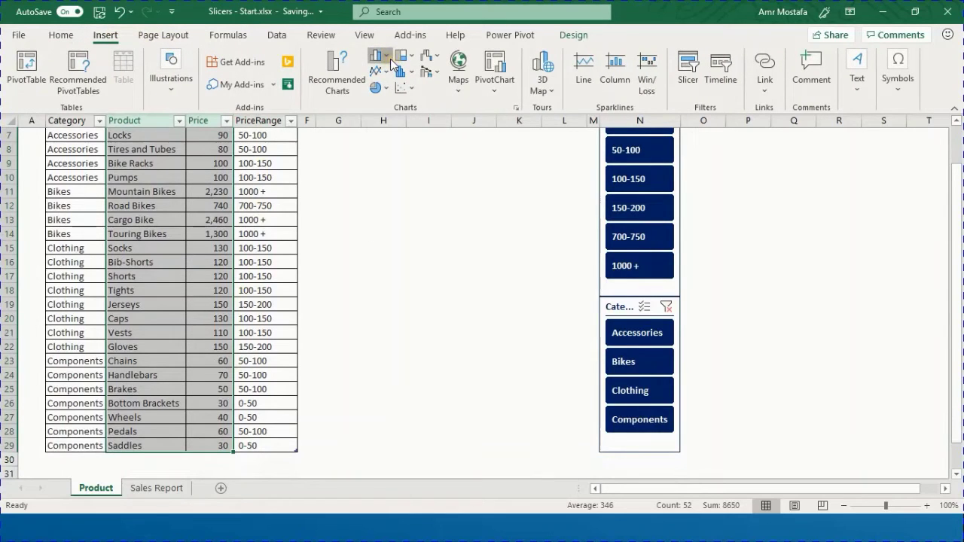
left_click(390, 59)
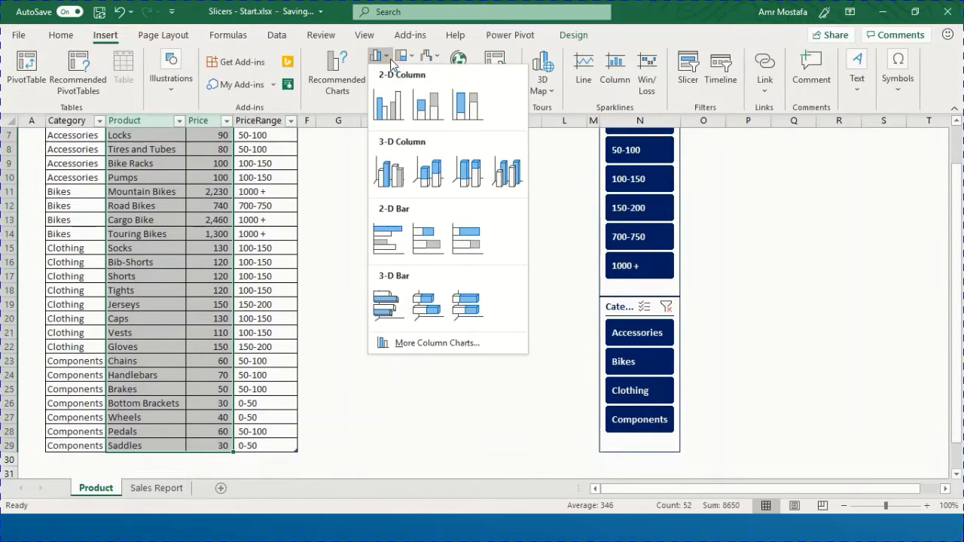
left_click(446, 344)
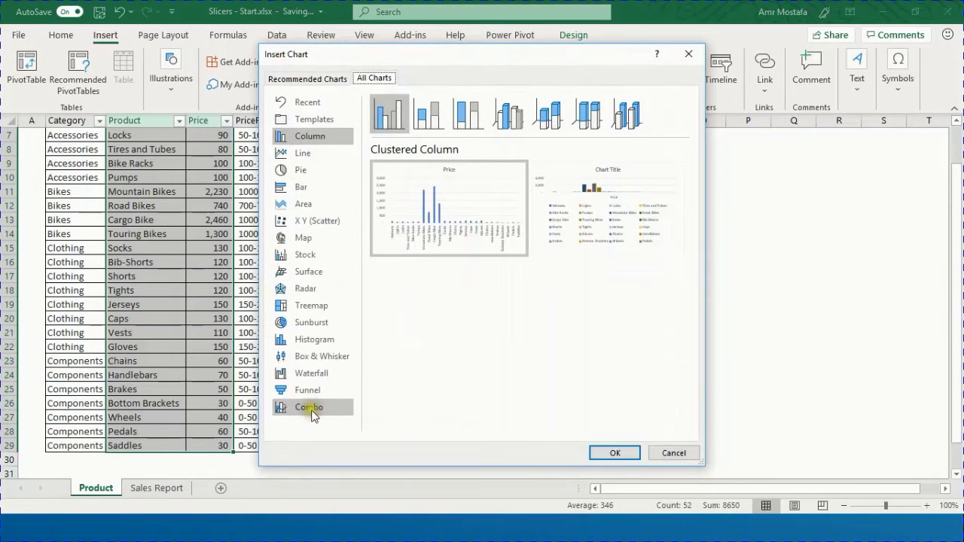
left_click(305, 118)
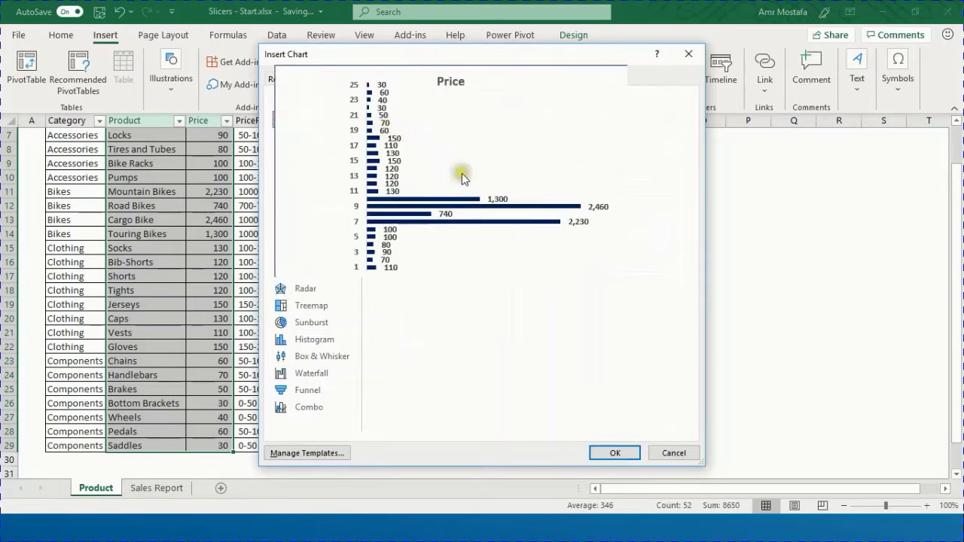
left_click(624, 454)
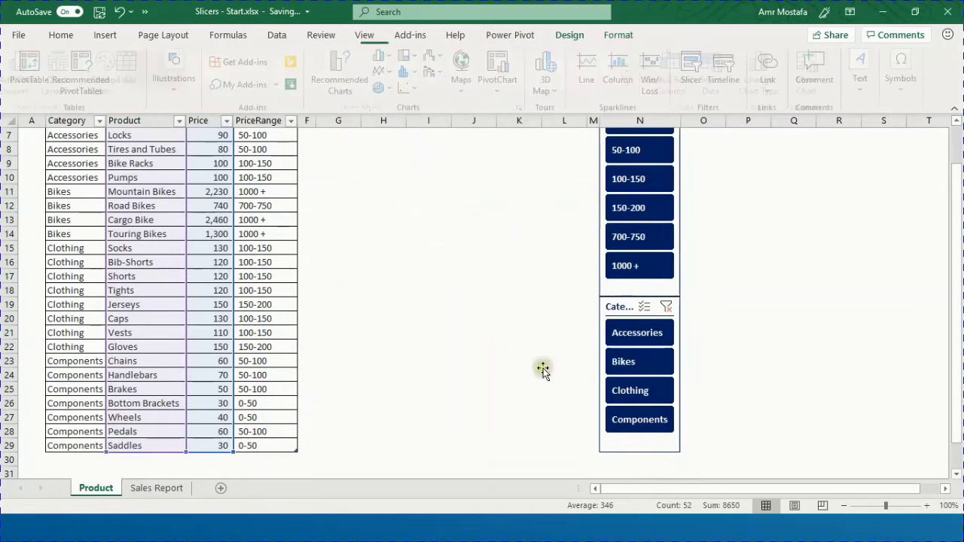
Move the Price chart up to row 4 beside the product table and narrow it to fit before the slicers.
left_click(866, 279)
scroll(829, 276, "up", 2)
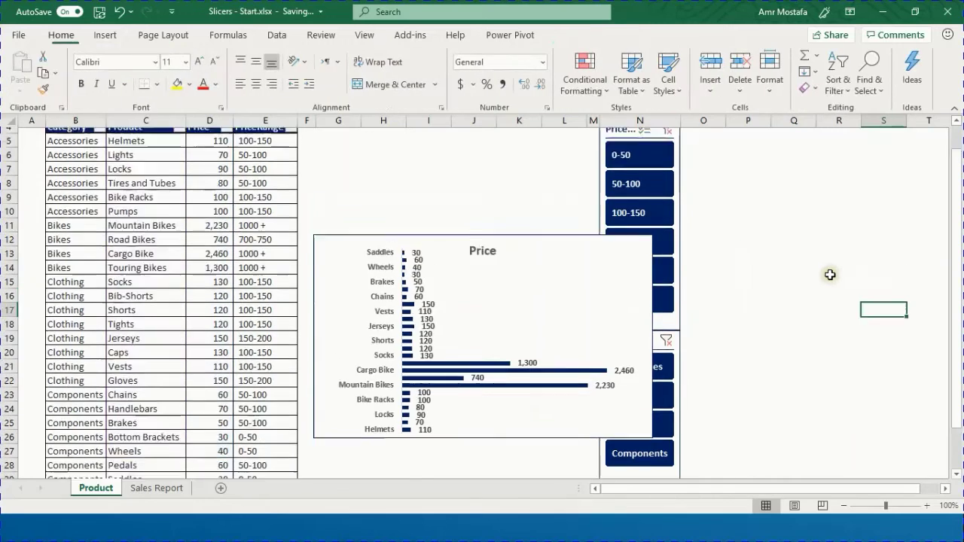
left_click_drag(378, 286, 375, 170)
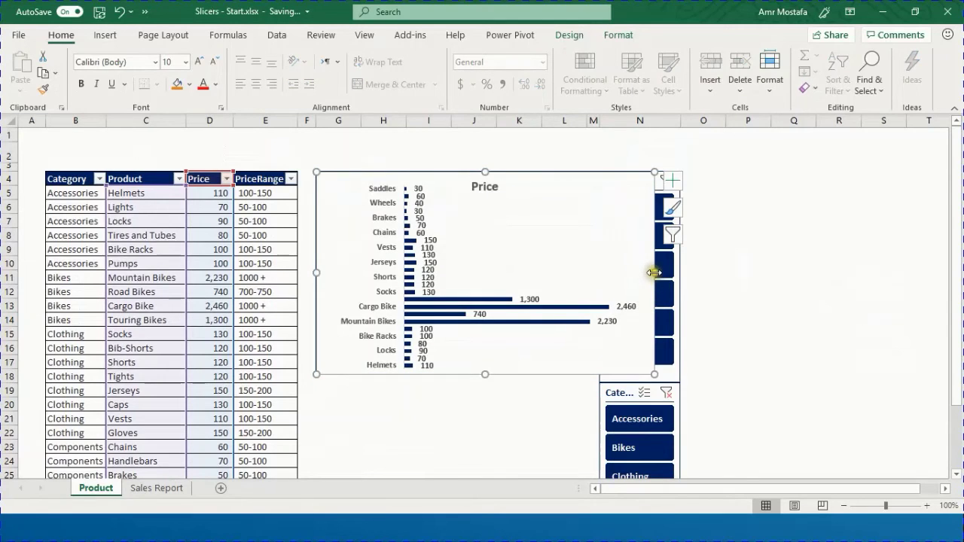
left_click_drag(654, 273, 592, 265)
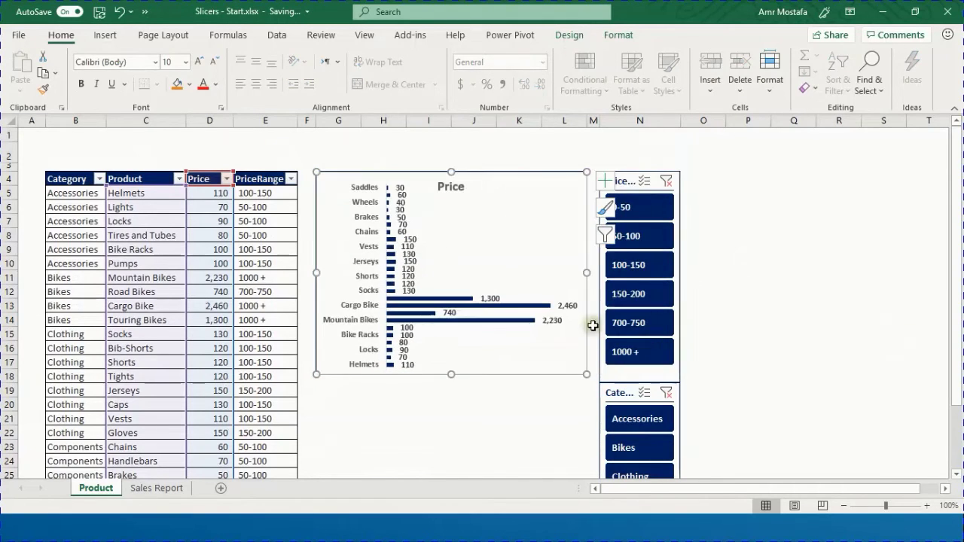
Stretch the chart down to the table's last row so all 25 products show.
left_click_drag(450, 374, 456, 501)
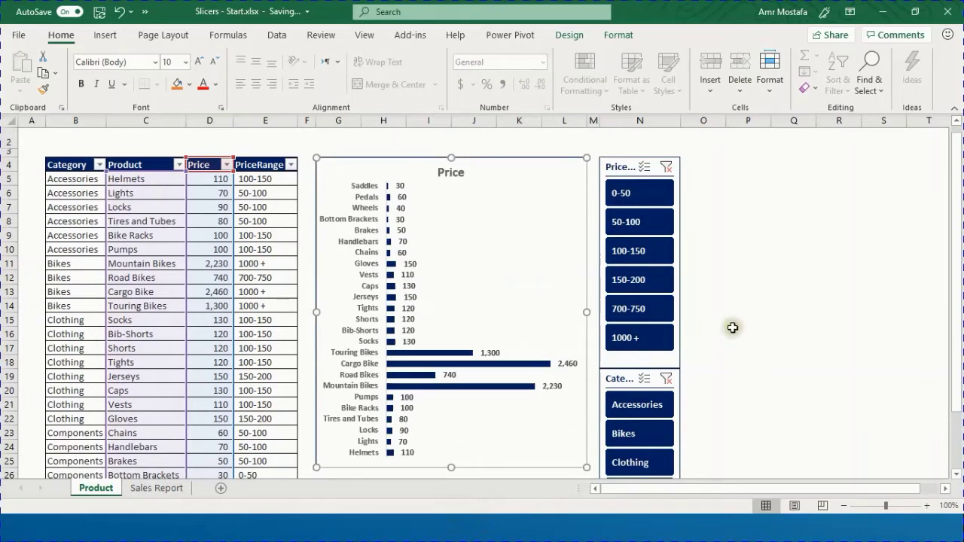
scroll(440, 420, "down", 2)
left_click_drag(452, 379, 464, 437)
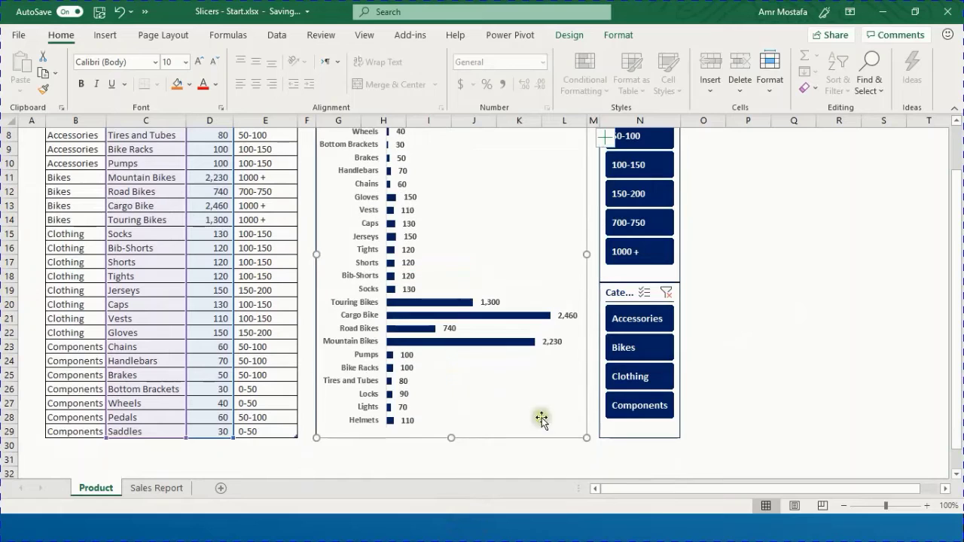
left_click(758, 315)
scroll(759, 315, "up", 2)
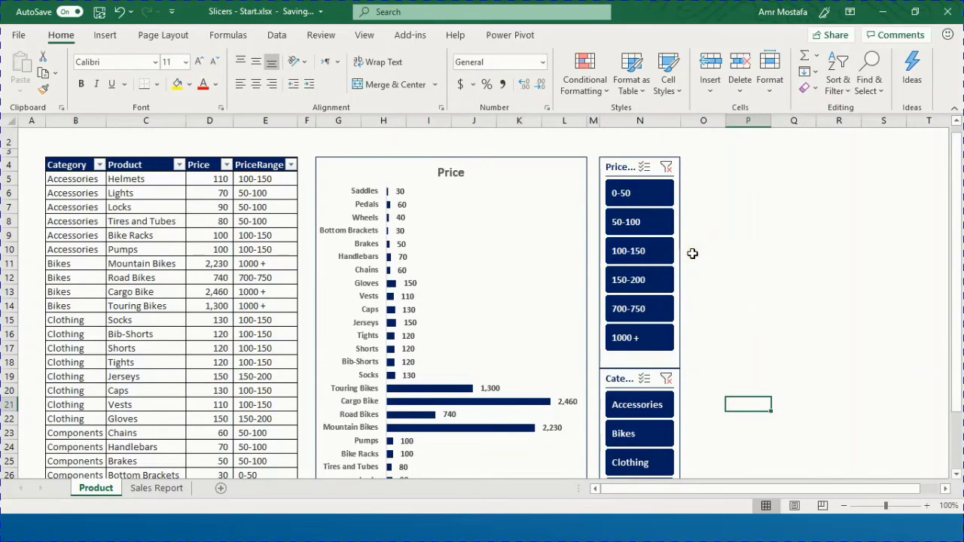
left_click(629, 208)
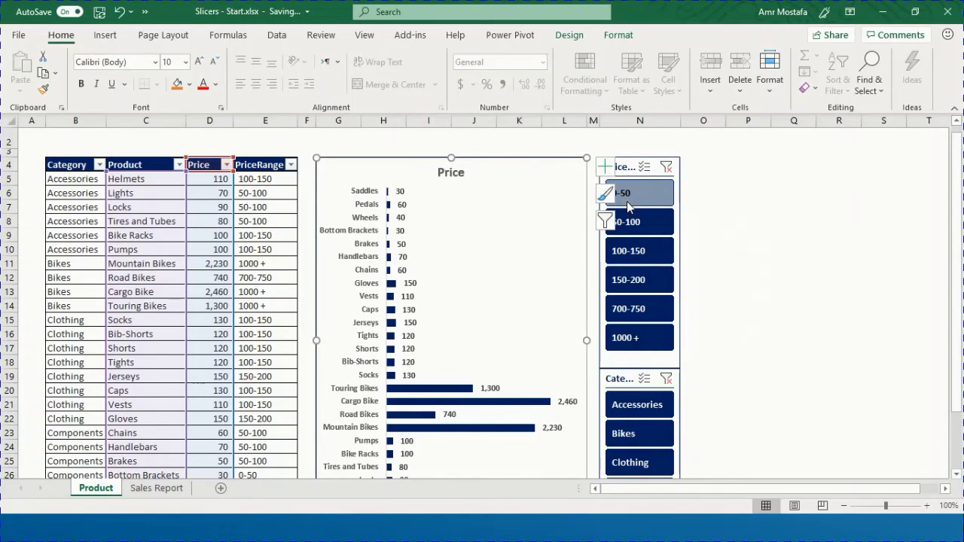
left_click(629, 207)
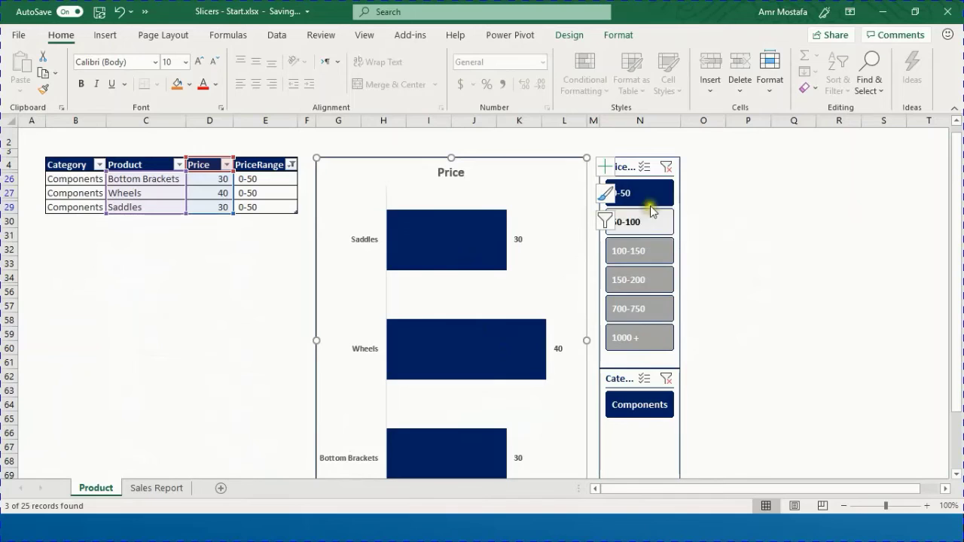
left_click(517, 143)
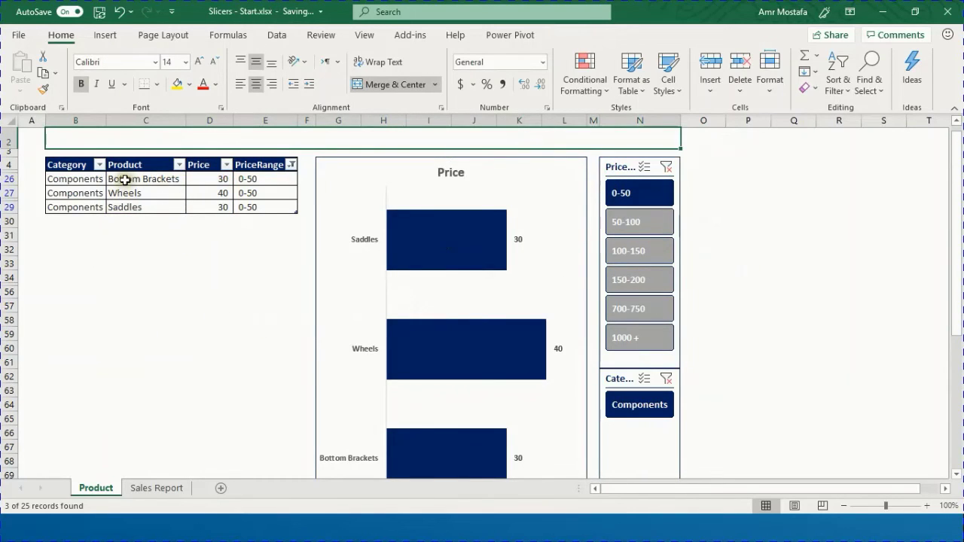
left_click(666, 168)
left_click(627, 403)
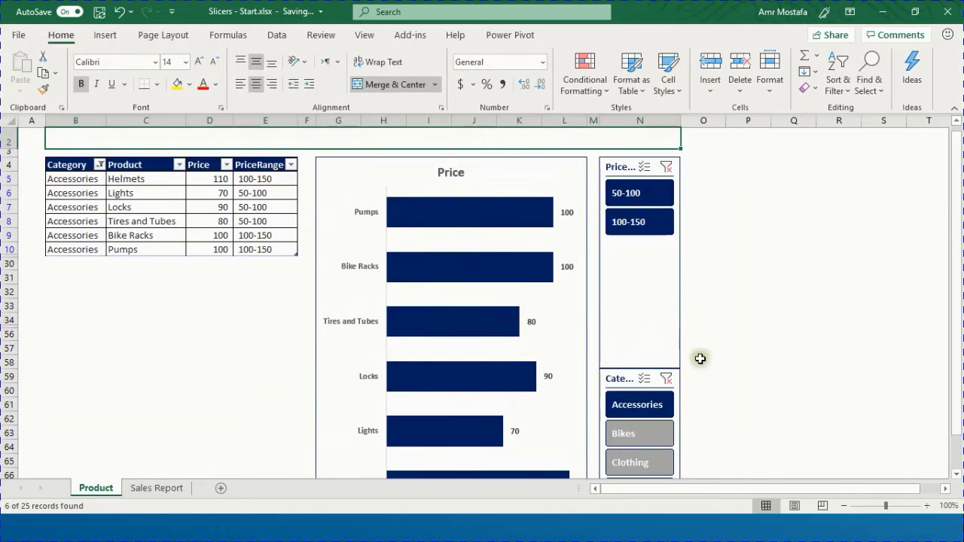
left_click(666, 379)
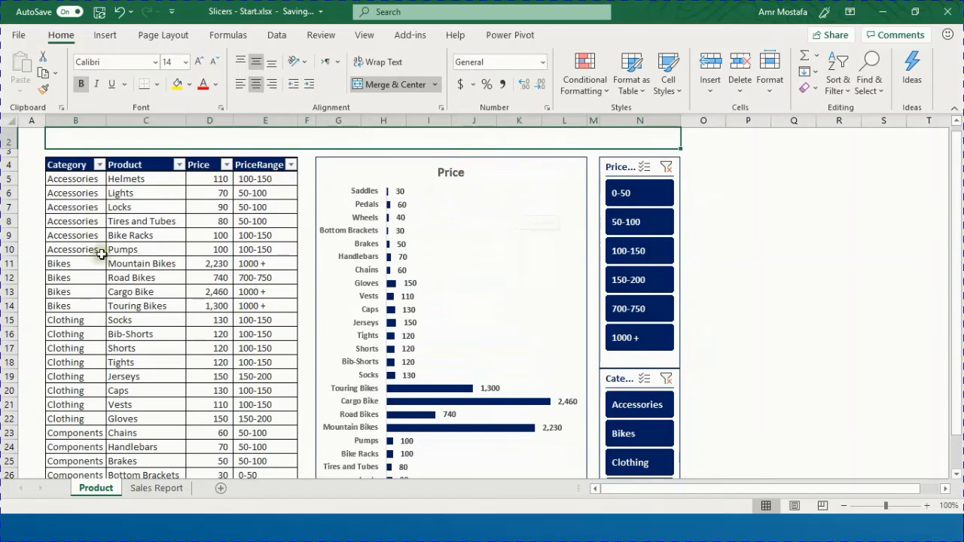
Fill the merged B2:N2 title banner dark blue.
scroll(202, 290, "up", 1)
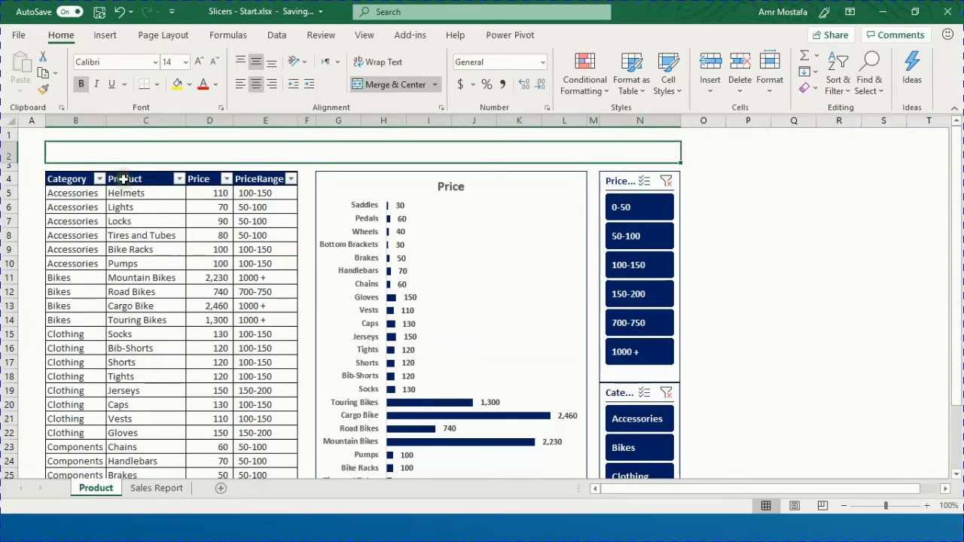
left_click(189, 83)
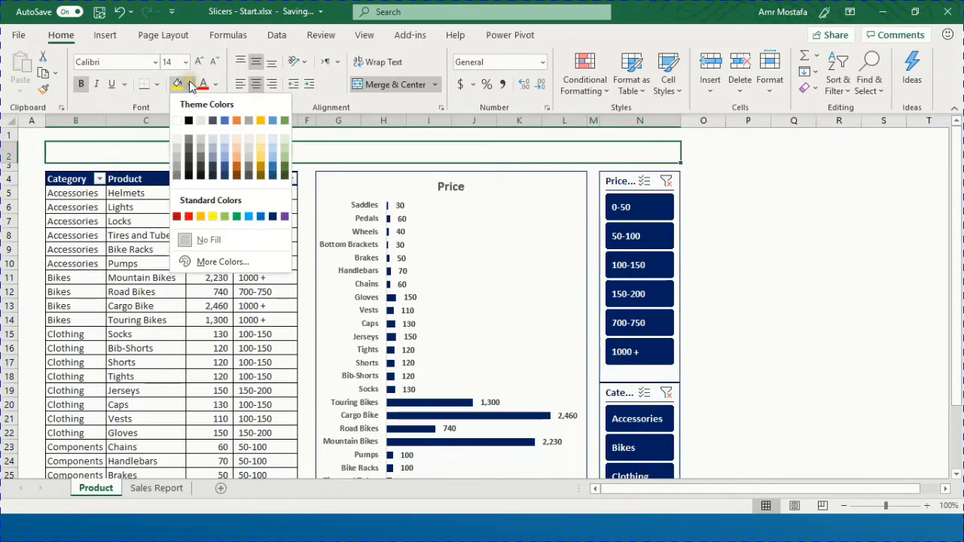
left_click(273, 217)
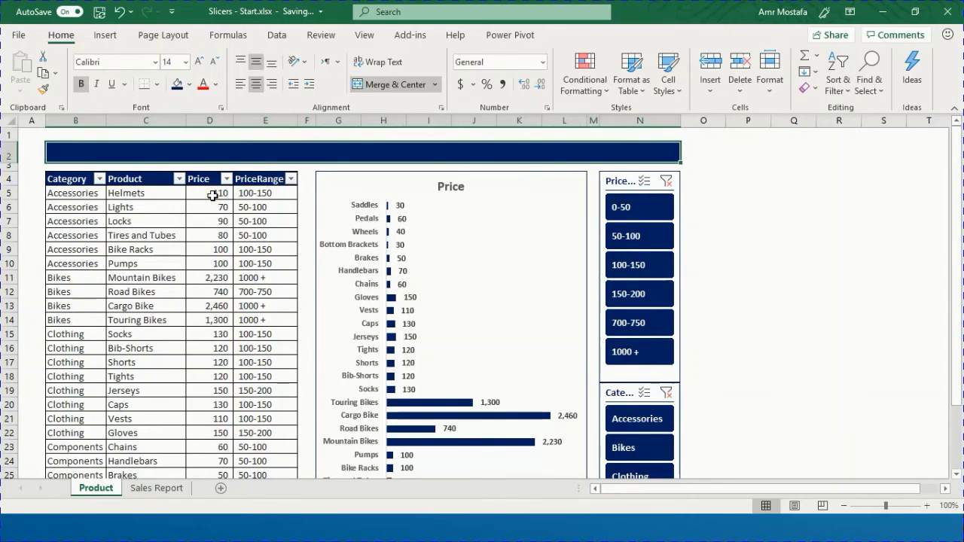
Title the banner 'AAA Bike Shop Product Prices' and collapse the ribbon.
type("A")
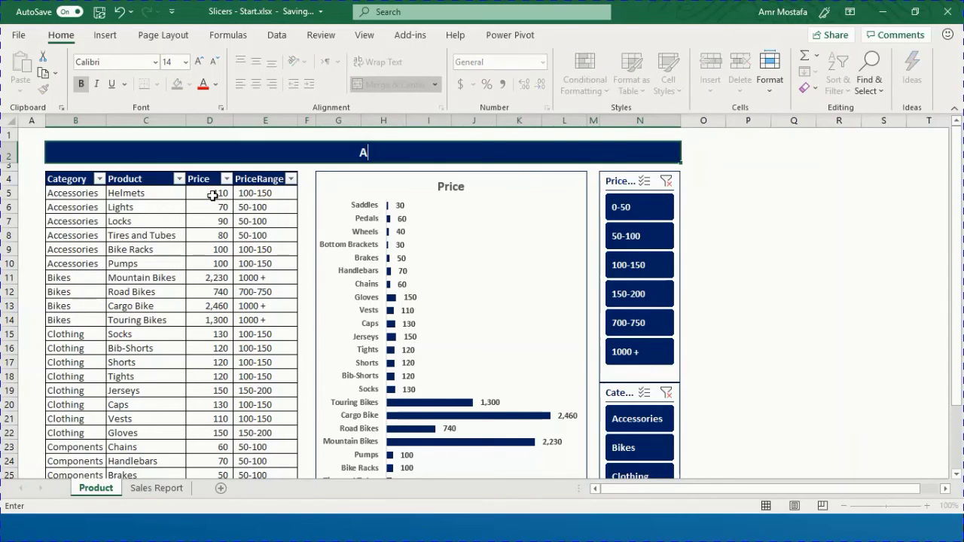
type("AA Bike")
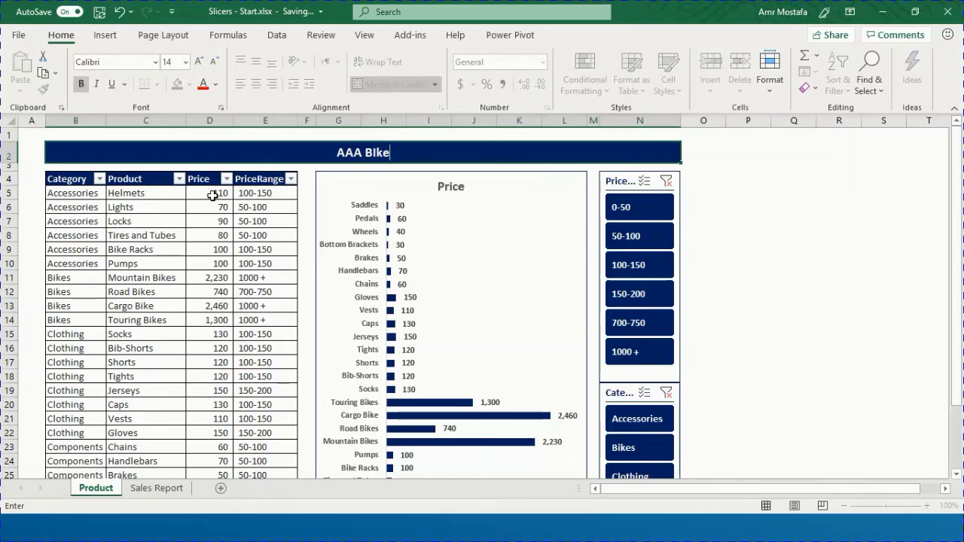
type("s")
key("BackSpace")
type("S")
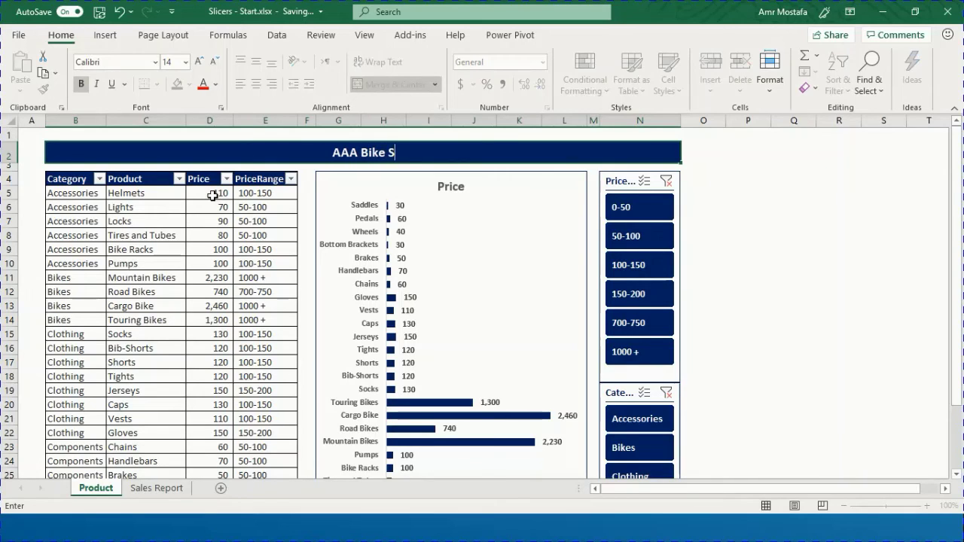
type("hop Produc")
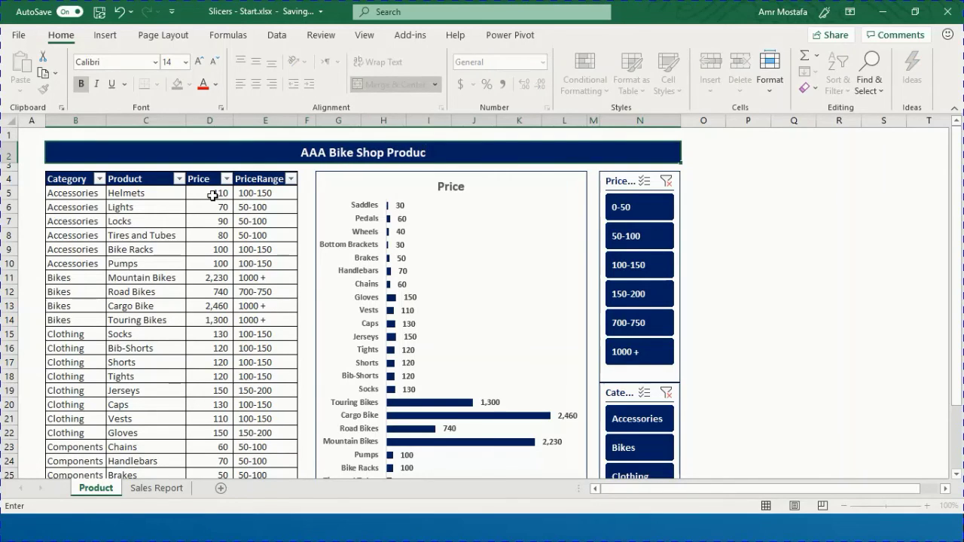
type("t Prices")
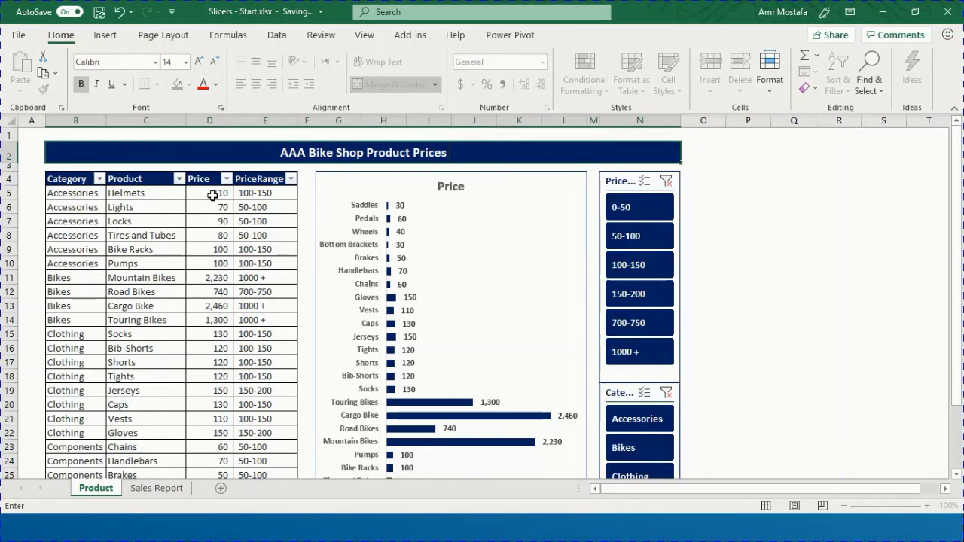
key("Return")
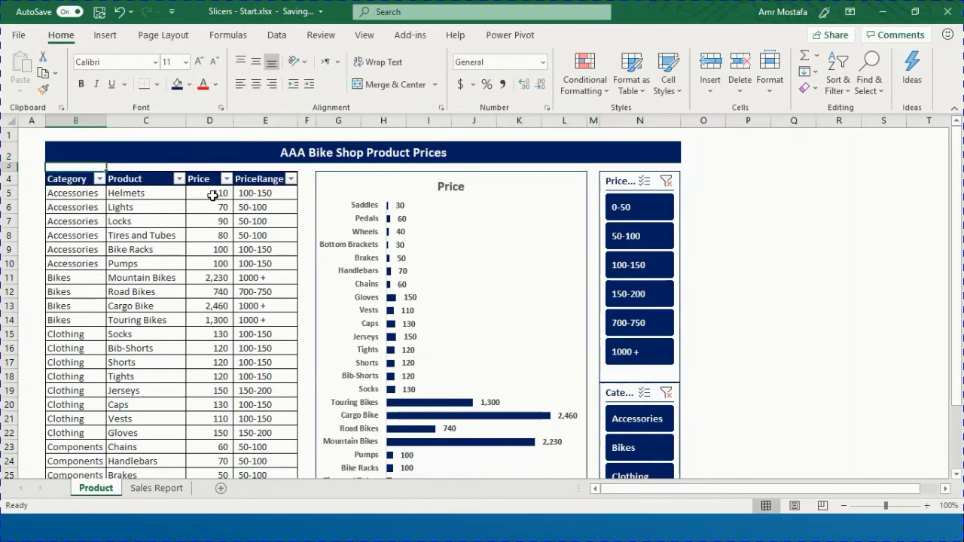
key("ctrl+F1")
scroll(820, 259, "down", 1)
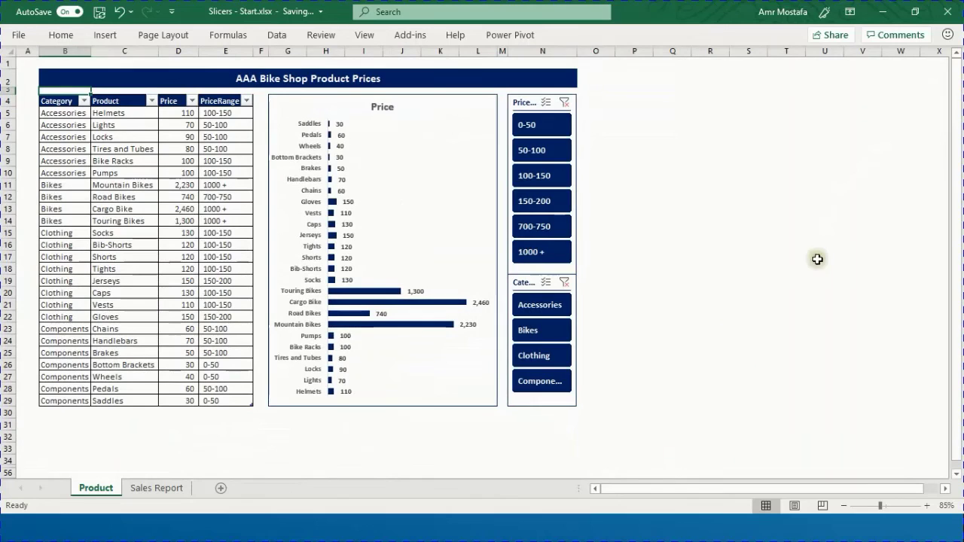